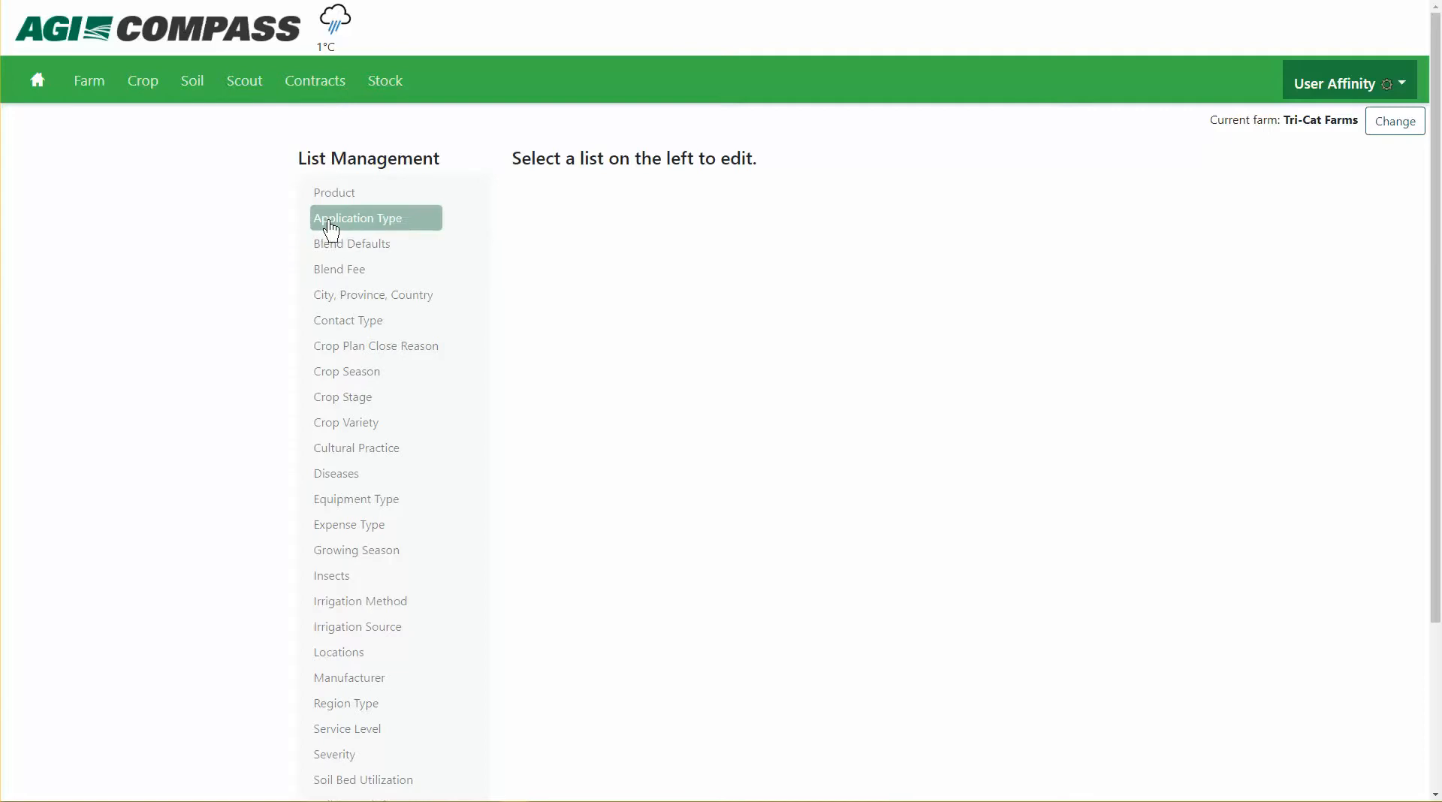
- Check the existing application types and start a new entry in the Product list
{"action": "left_click", "coordinate": [391, 225]}
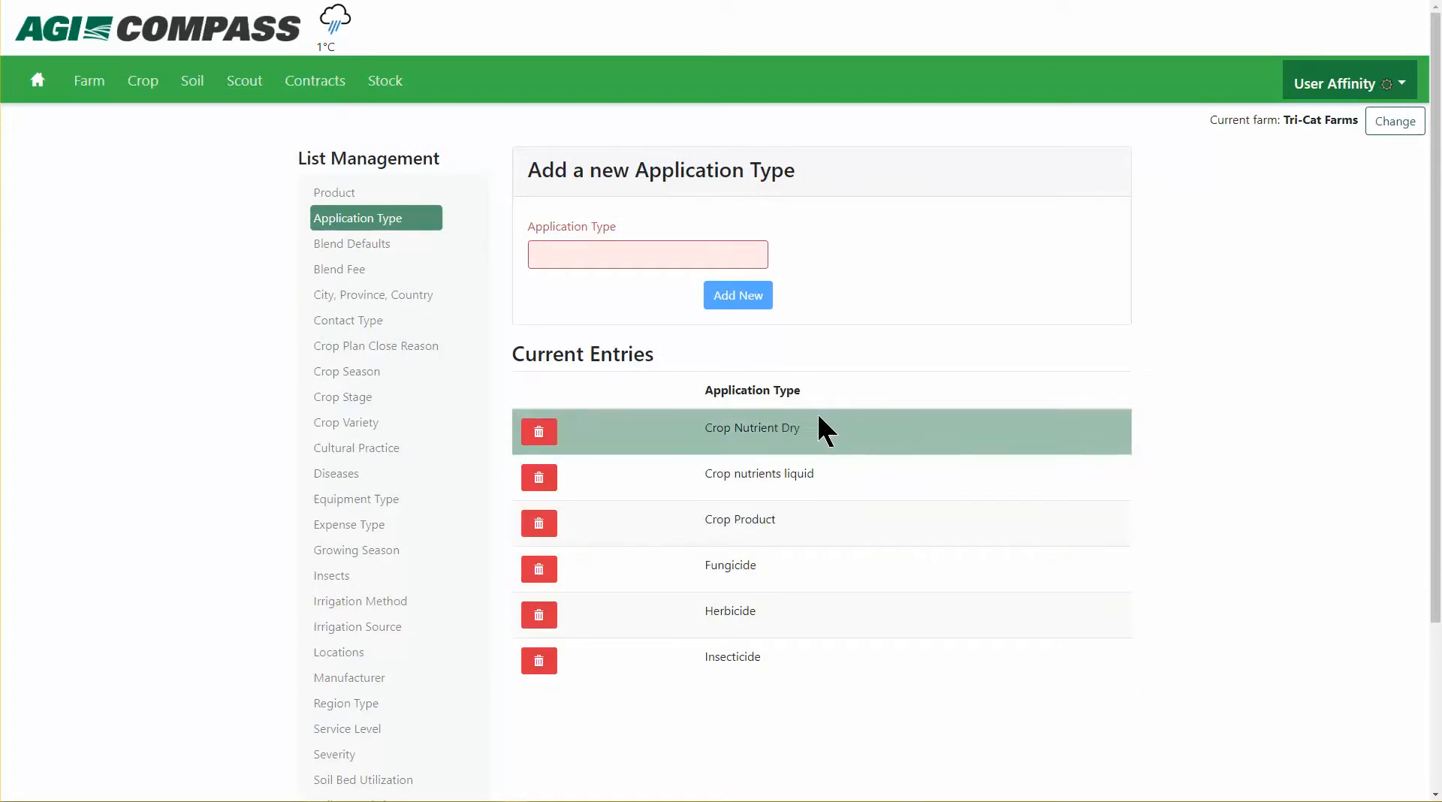
{"action": "left_click", "coordinate": [379, 197]}
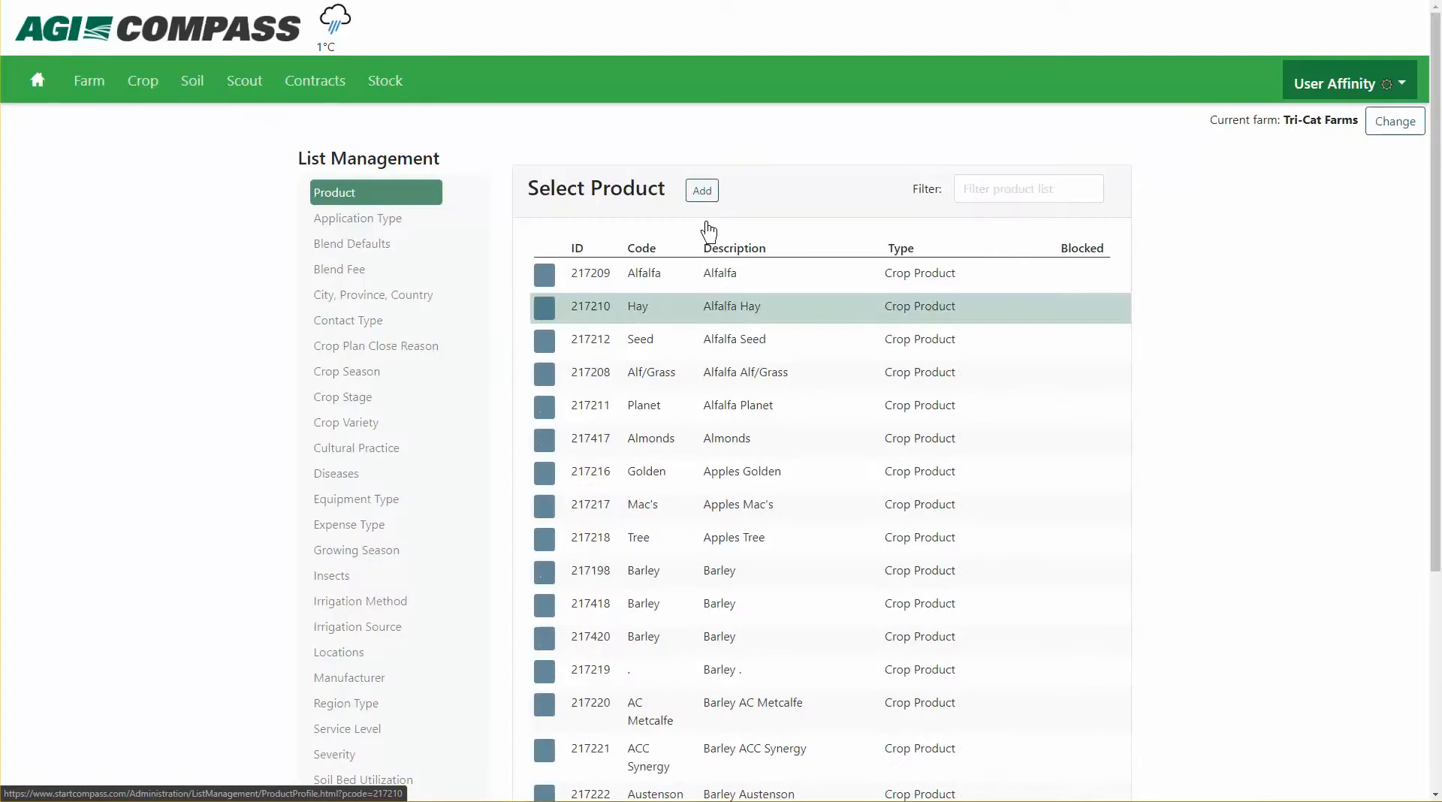
{"action": "left_click", "coordinate": [702, 191]}
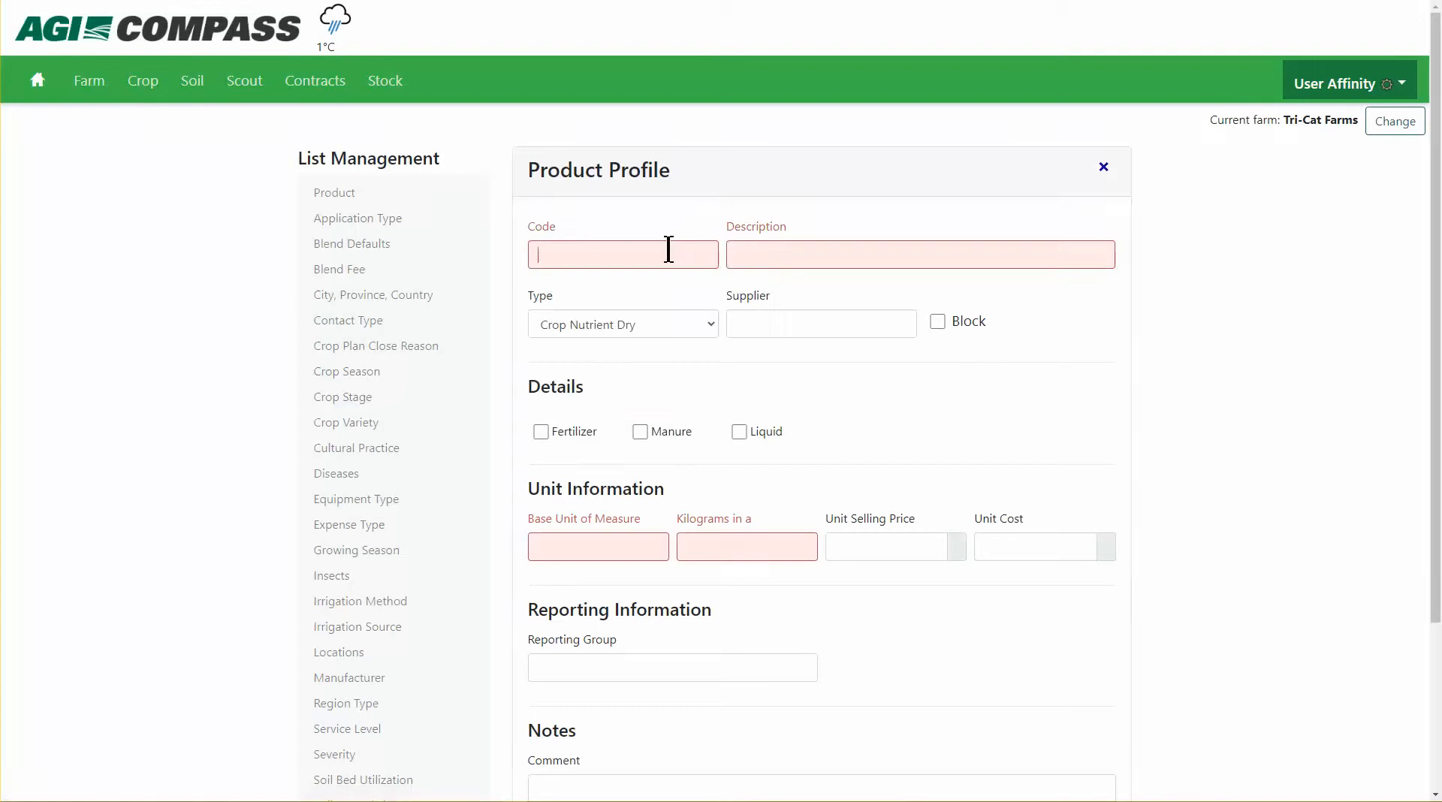
- Give the new product the code 12345 and the description Roundup Transorb HC
{"action": "left_click", "coordinate": [668, 250]}
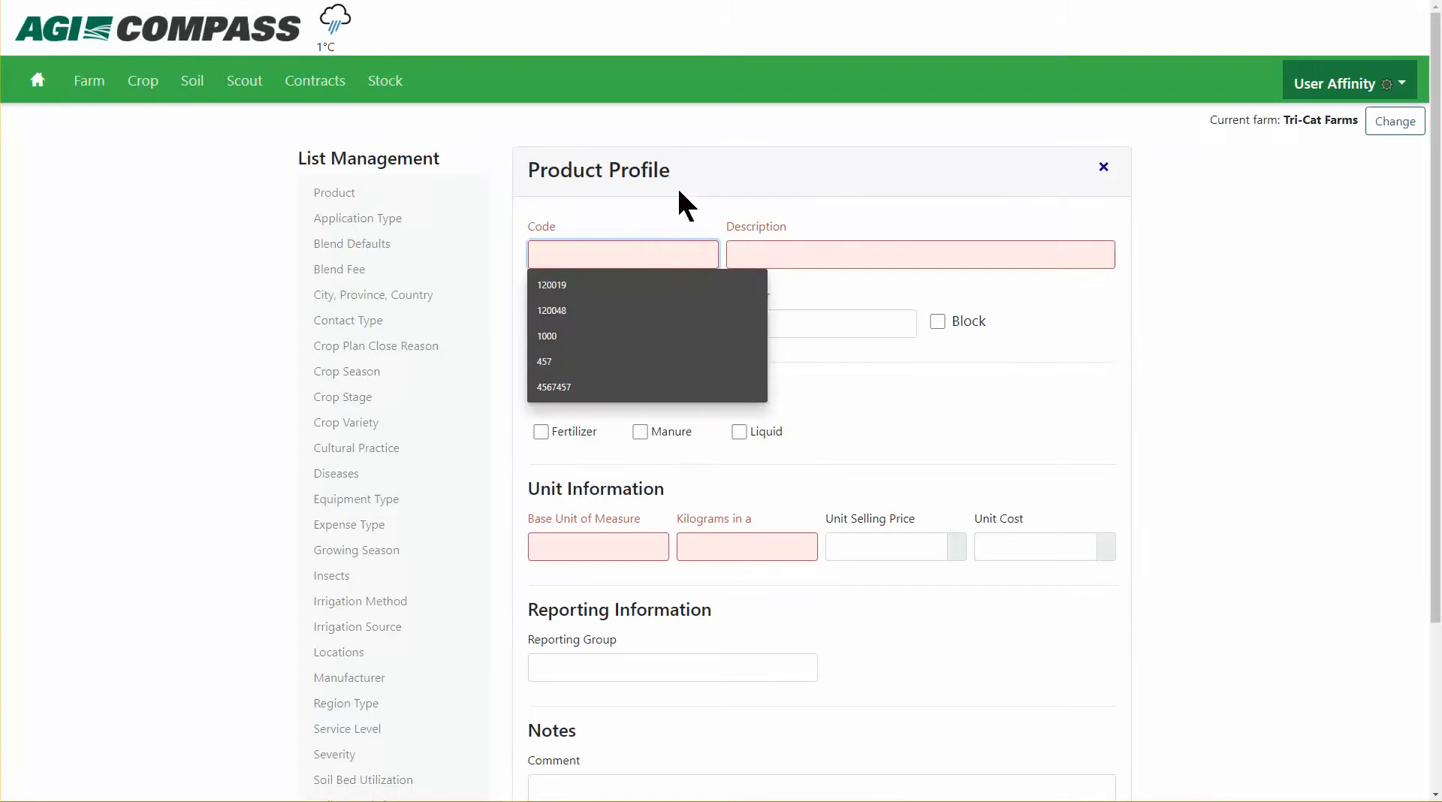
{"action": "type", "text": "12345"}
{"action": "key", "text": "Tab"}
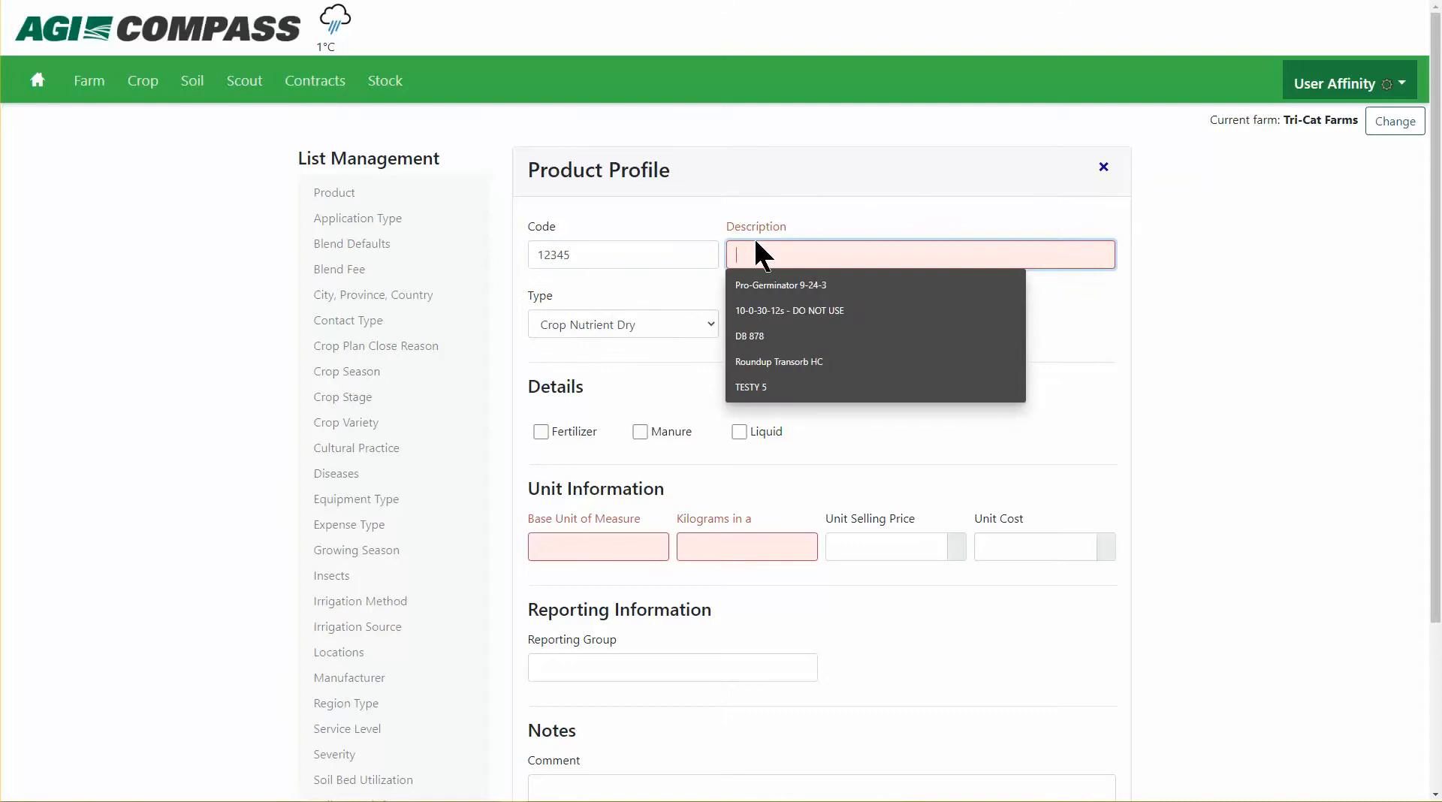
{"action": "left_click", "coordinate": [807, 366]}
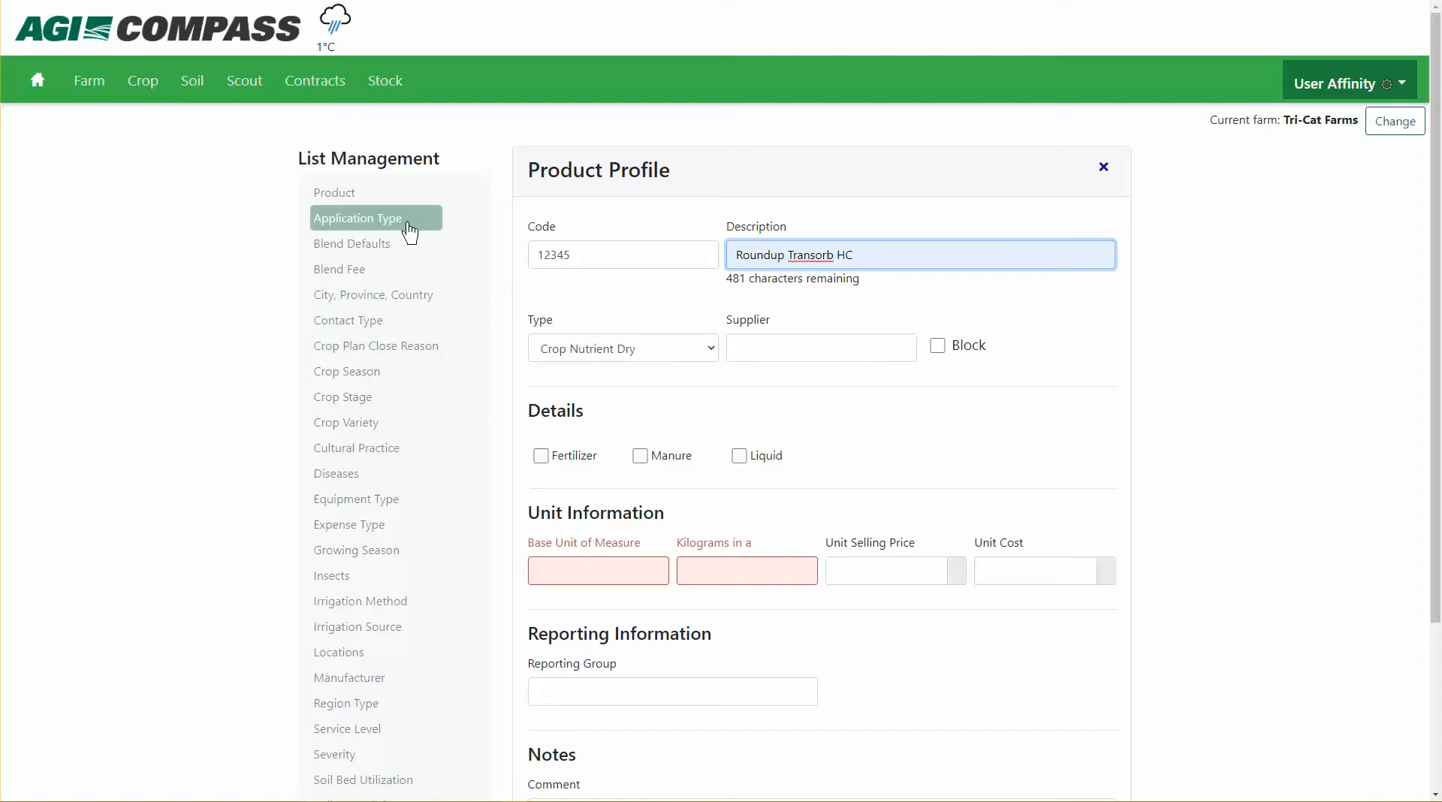
- Set the product's type to Herbicide, leave the supplier empty, and mark the product as Liquid
{"action": "left_click", "coordinate": [611, 350]}
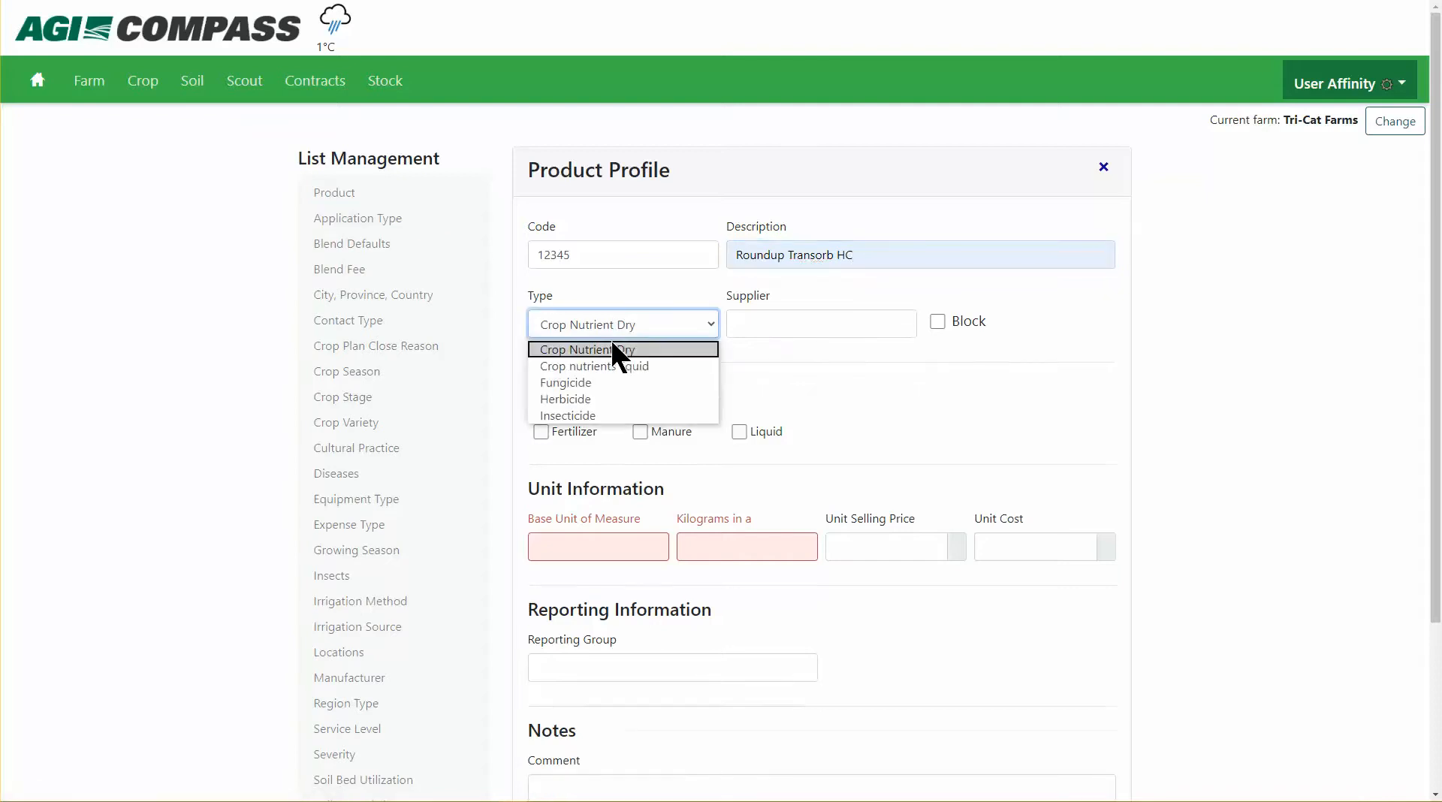
{"action": "left_click", "coordinate": [608, 397]}
{"action": "left_click", "coordinate": [750, 330]}
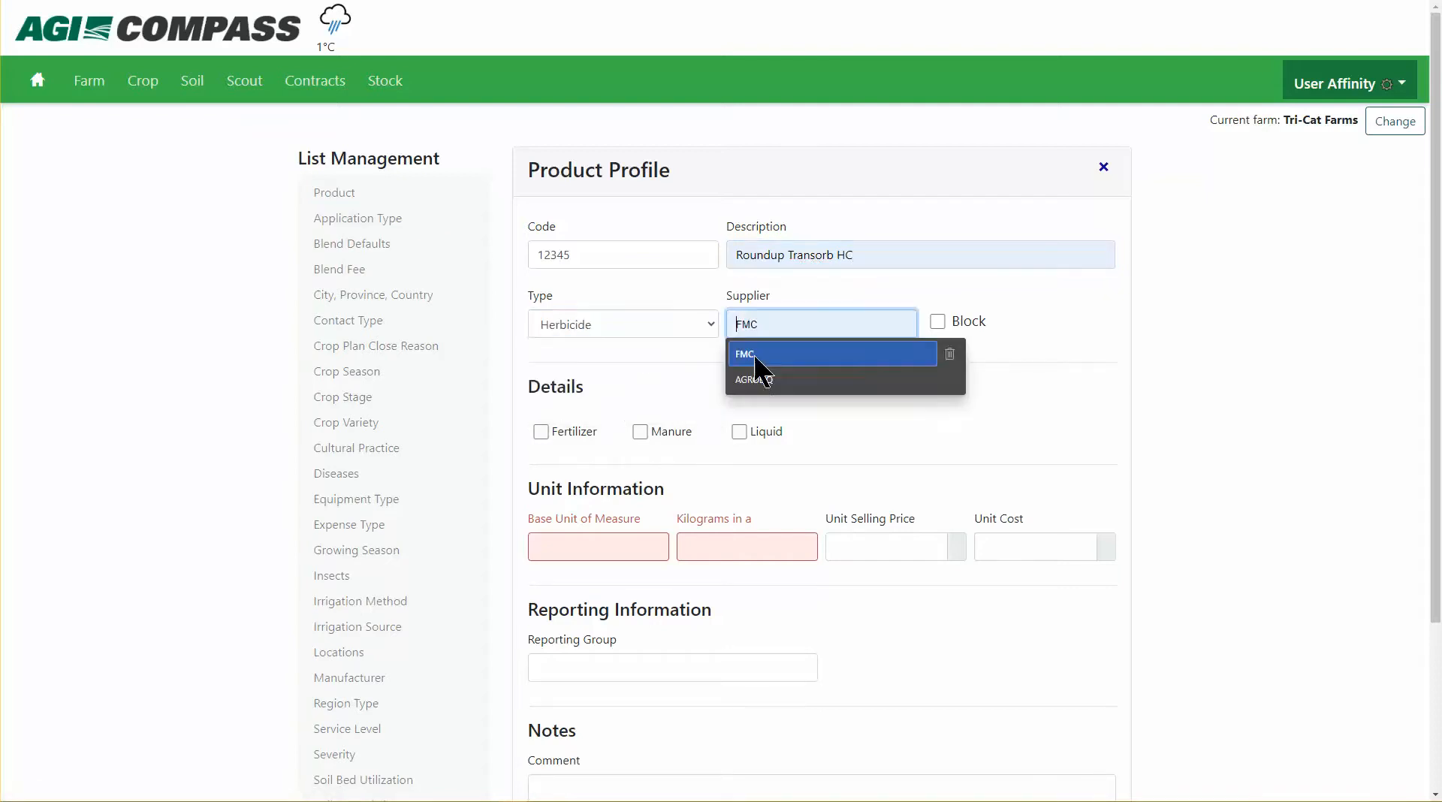
{"action": "left_click", "coordinate": [797, 304]}
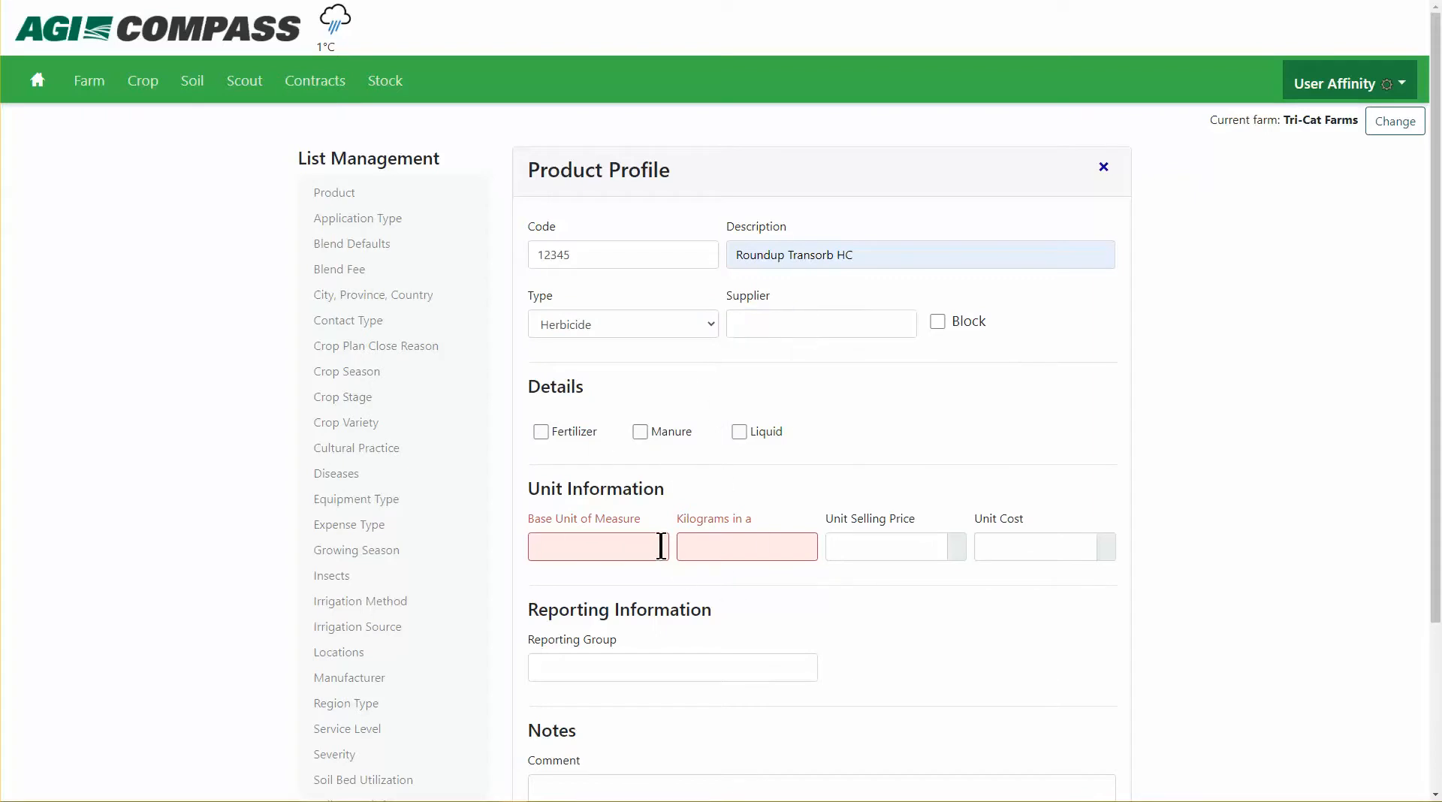
{"action": "left_click_drag", "start_coordinate": [525, 380], "coordinate": [590, 381]}
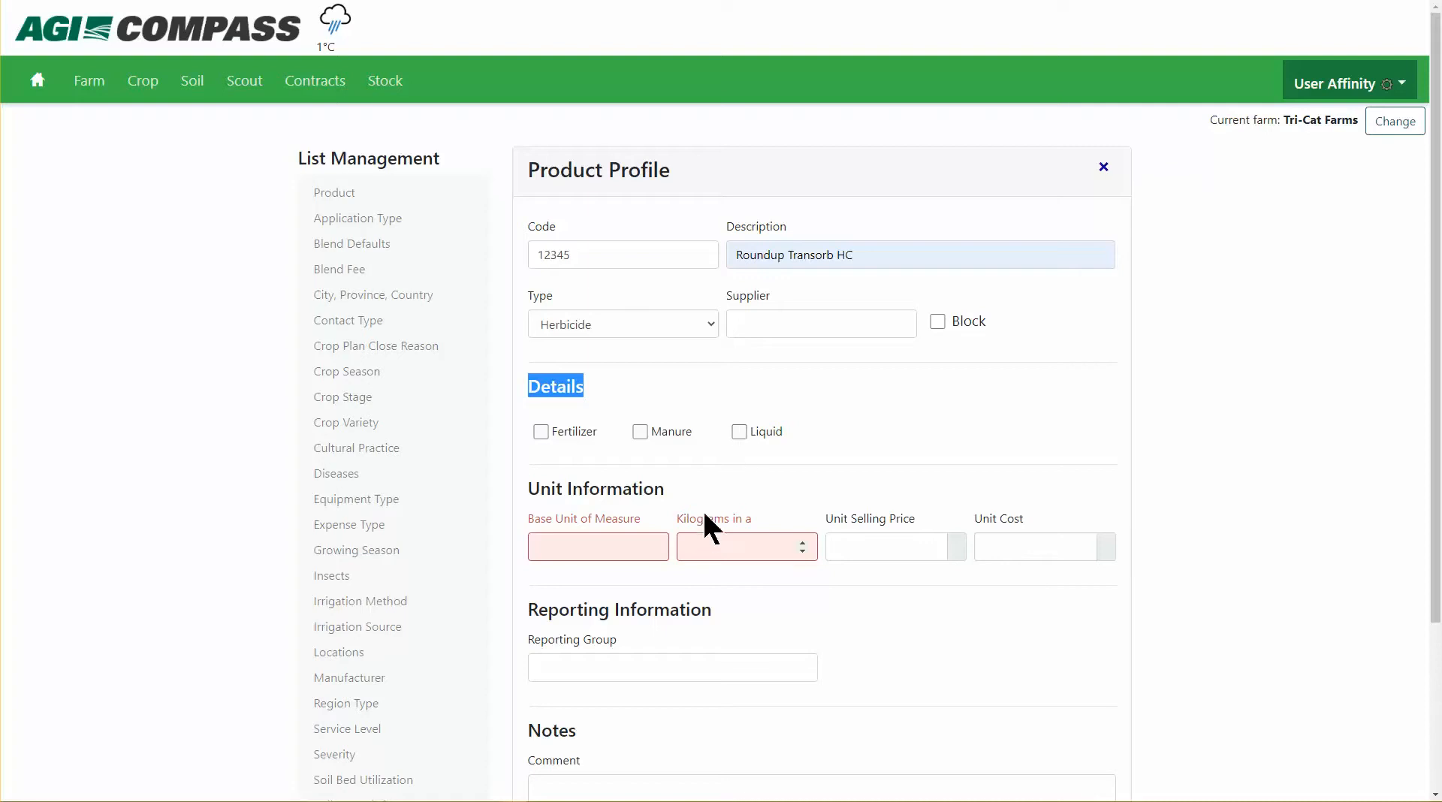
{"action": "left_click", "coordinate": [738, 436]}
- Set the product's base unit of measure to Litre, with 1 litre per base unit
{"action": "left_click_drag", "start_coordinate": [529, 488], "coordinate": [670, 493]}
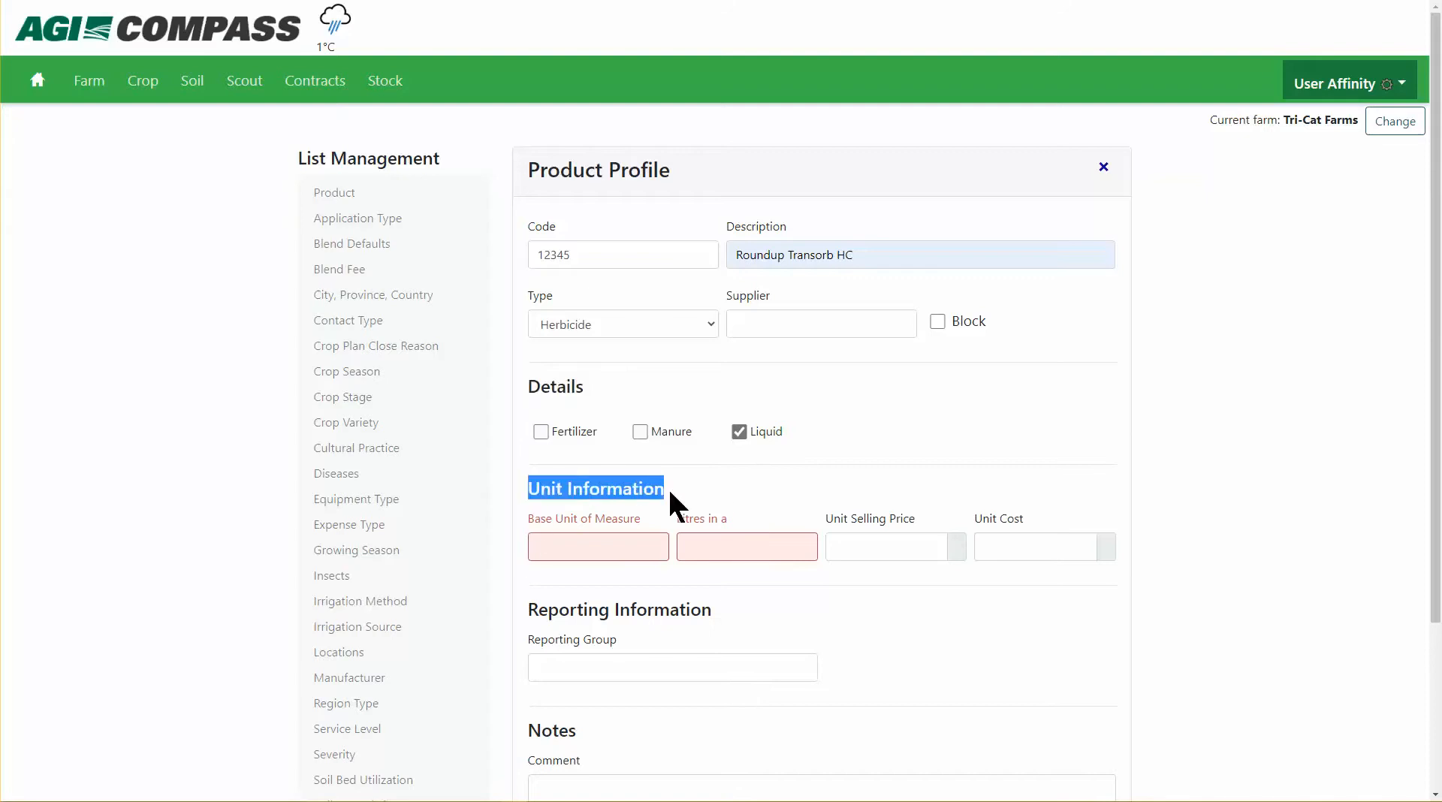
{"action": "left_click", "coordinate": [628, 546]}
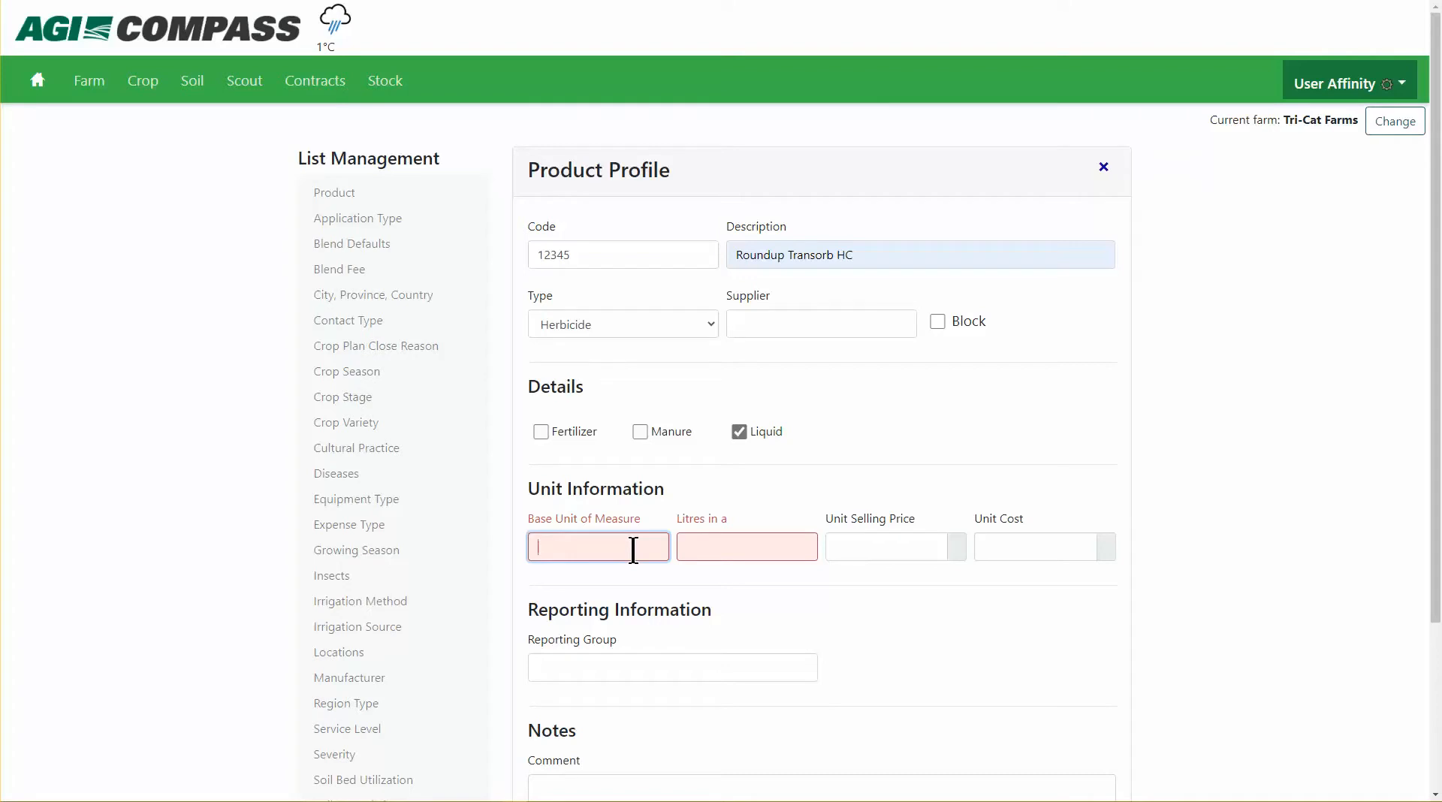
{"action": "type", "text": "L"}
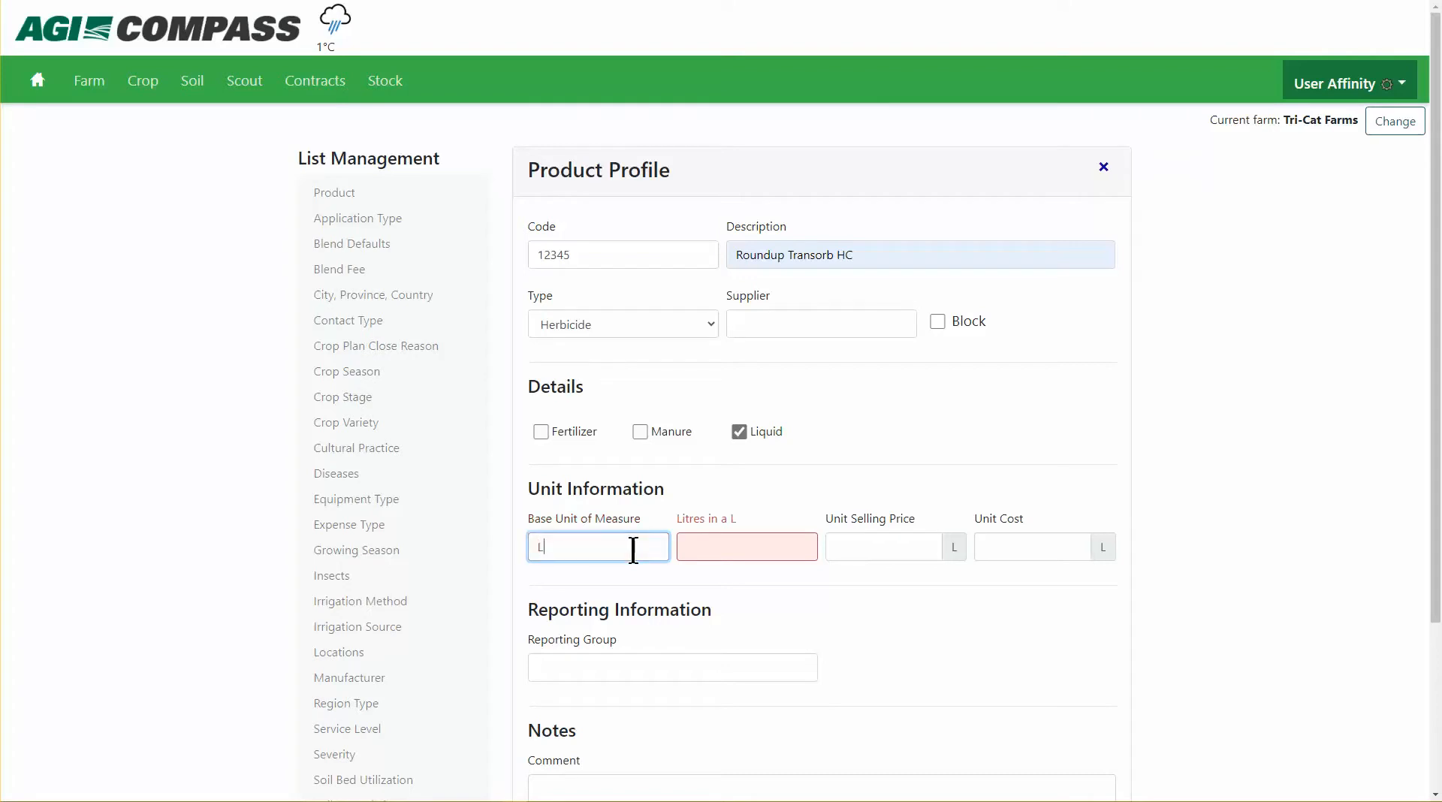
{"action": "type", "text": "itre"}
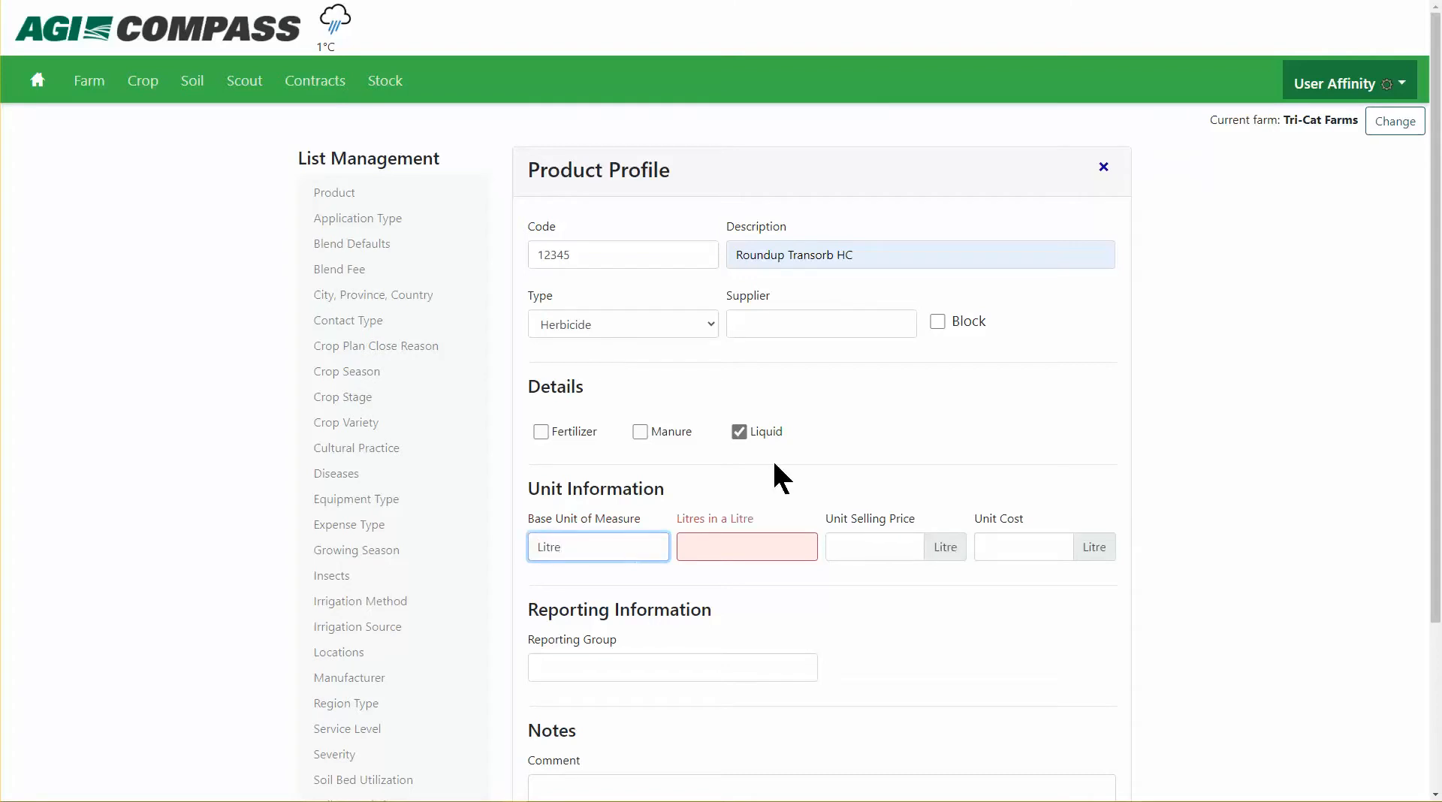
{"action": "left_click", "coordinate": [794, 552]}
{"action": "type", "text": "1"}
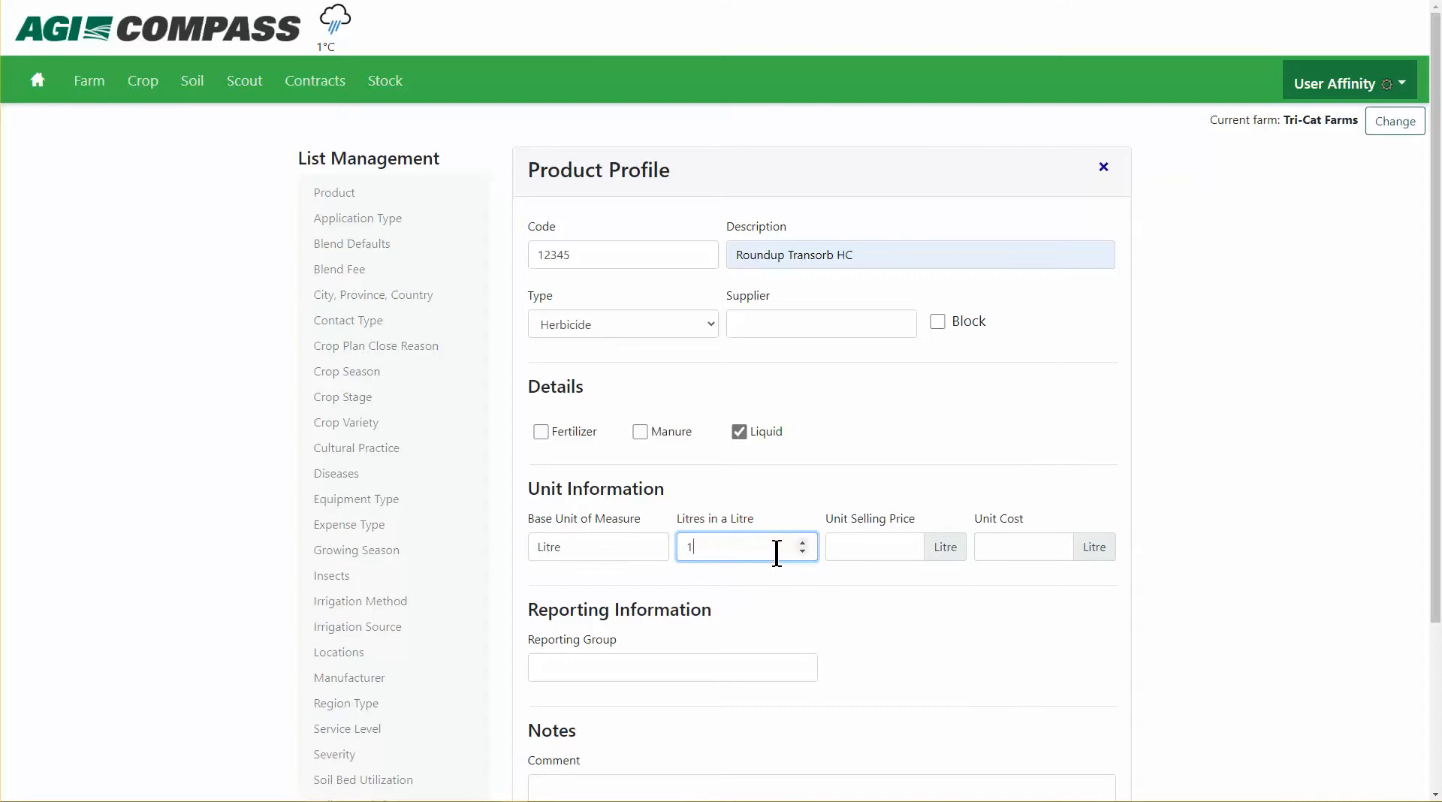
- Set the unit selling price to 10 and save the new product
{"action": "scroll", "coordinate": [984, 671], "scroll_direction": "down", "scroll_amount": 2}
{"action": "left_click", "coordinate": [875, 390]}
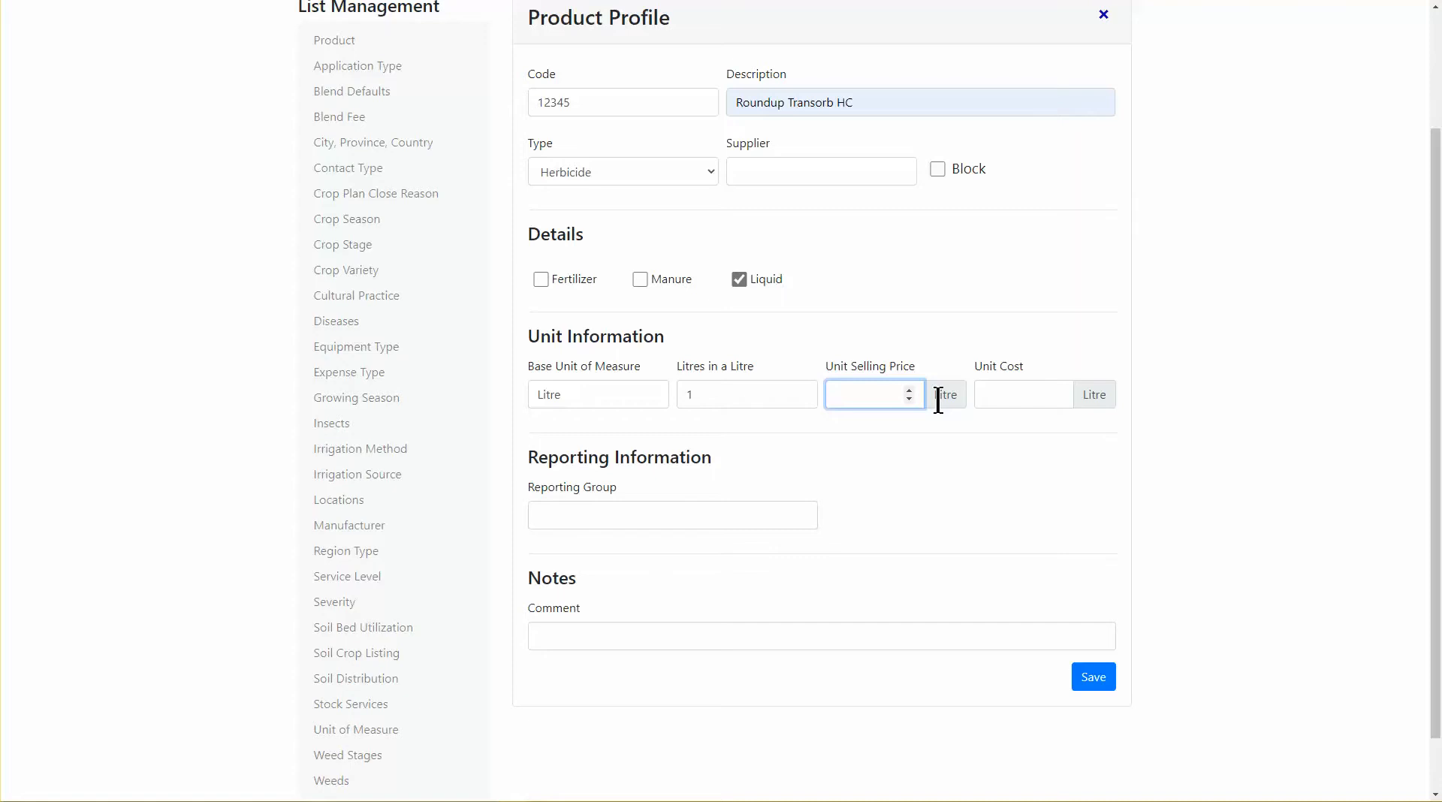
{"action": "type", "text": "10"}
{"action": "scroll", "coordinate": [864, 435], "scroll_direction": "down", "scroll_amount": 2}
{"action": "left_click", "coordinate": [1098, 621]}
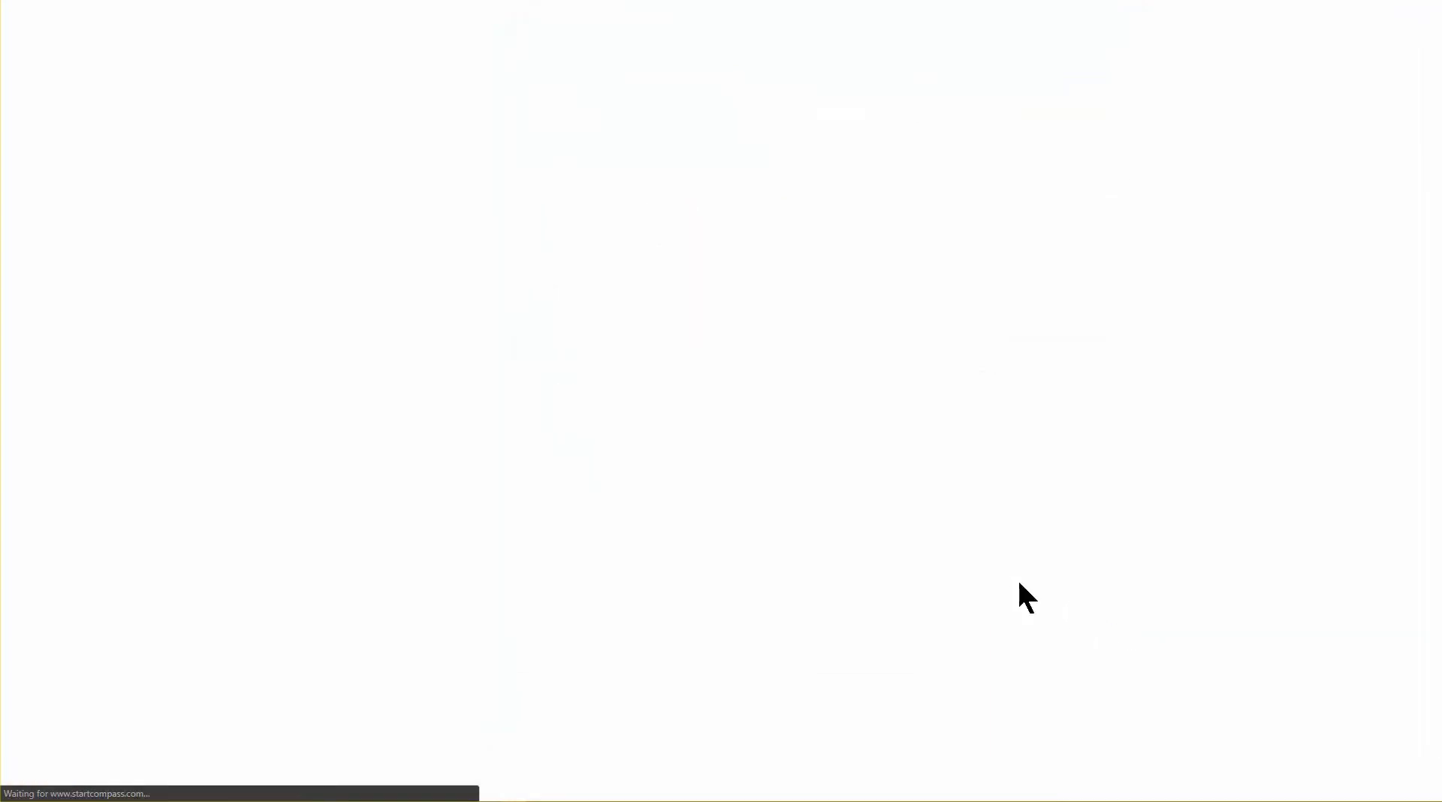
- Add a unit of measure with code JUG holding 10 L to the saved product
{"action": "scroll", "coordinate": [1024, 597], "scroll_direction": "down", "scroll_amount": 4}
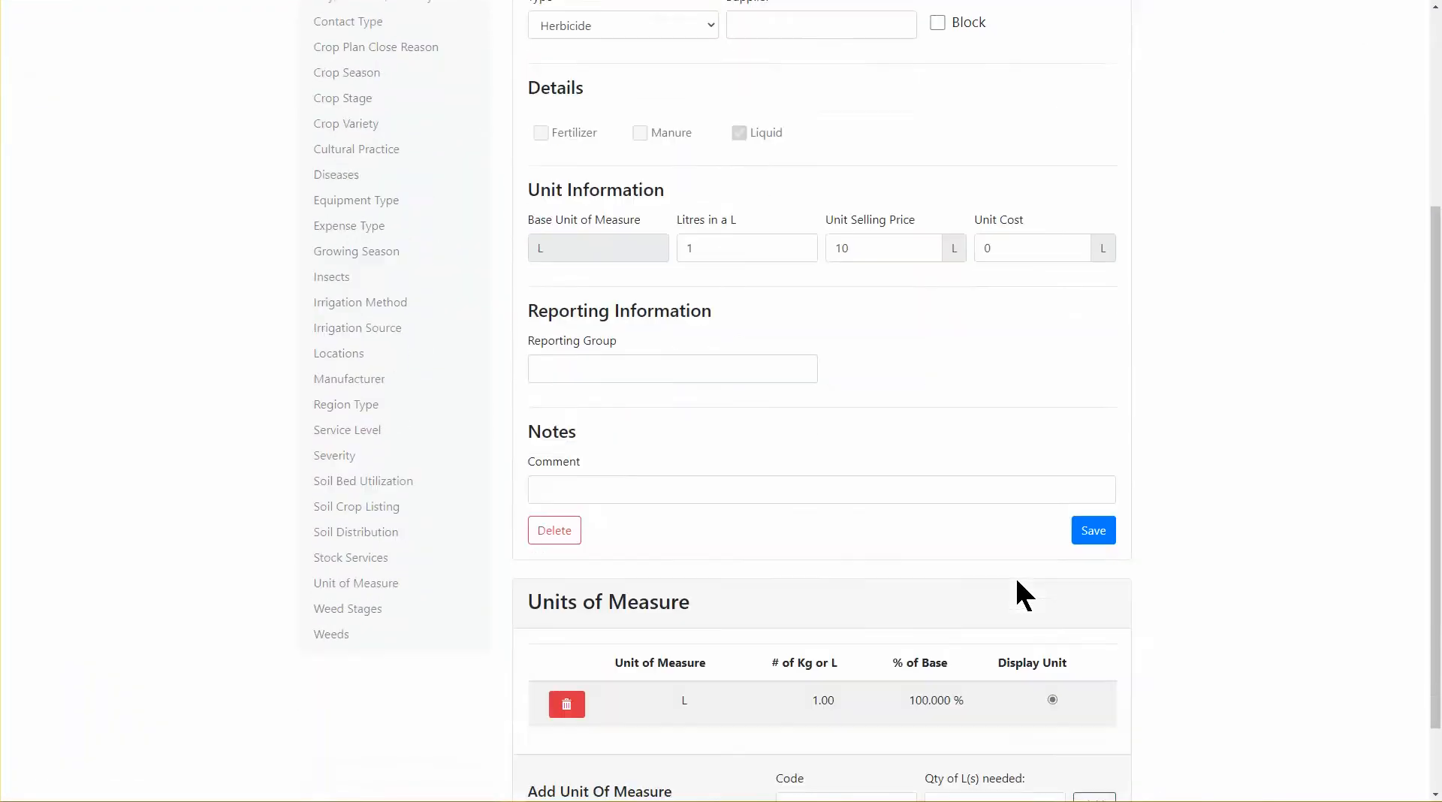
{"action": "scroll", "coordinate": [931, 661], "scroll_direction": "down", "scroll_amount": 1}
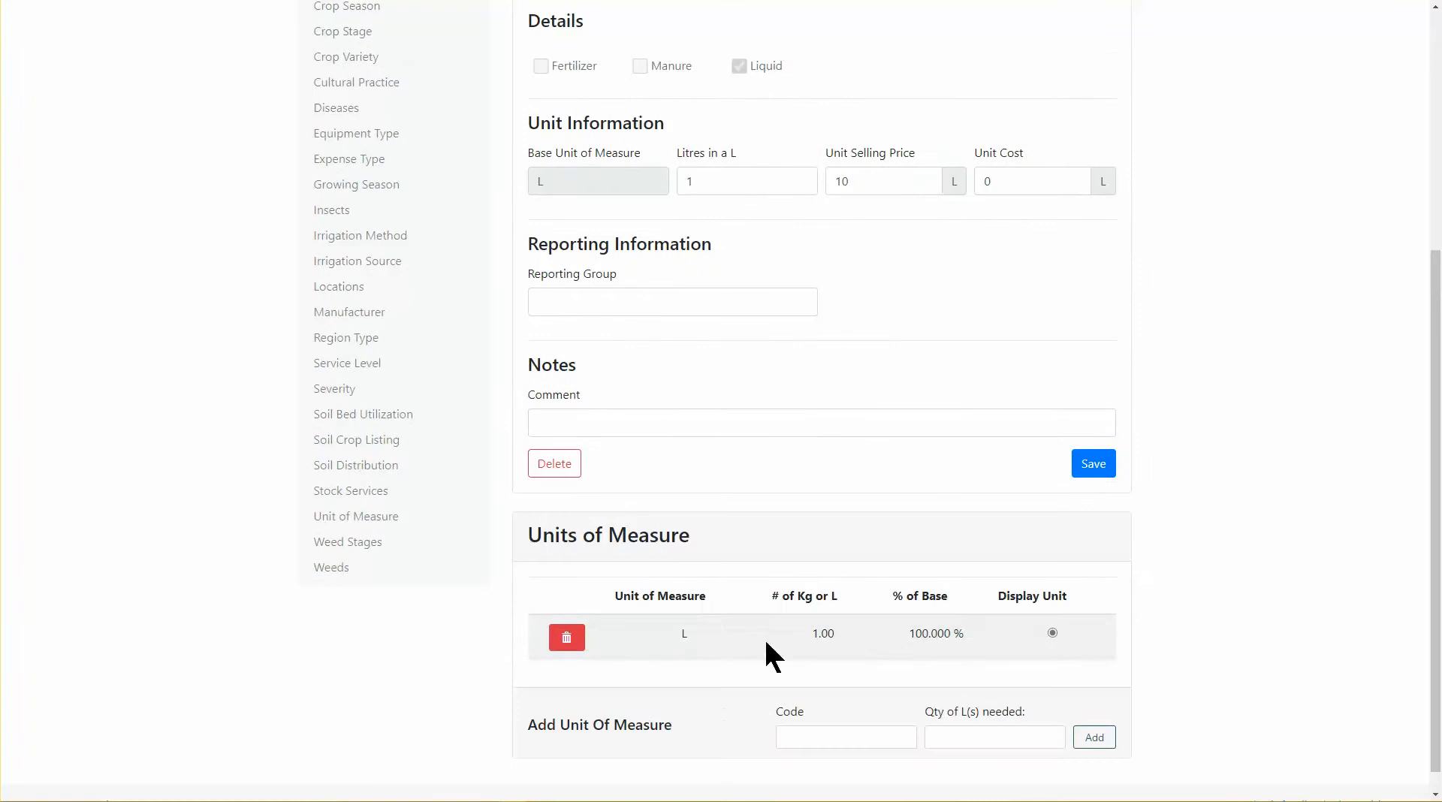
{"action": "scroll", "coordinate": [735, 655], "scroll_direction": "down", "scroll_amount": 1}
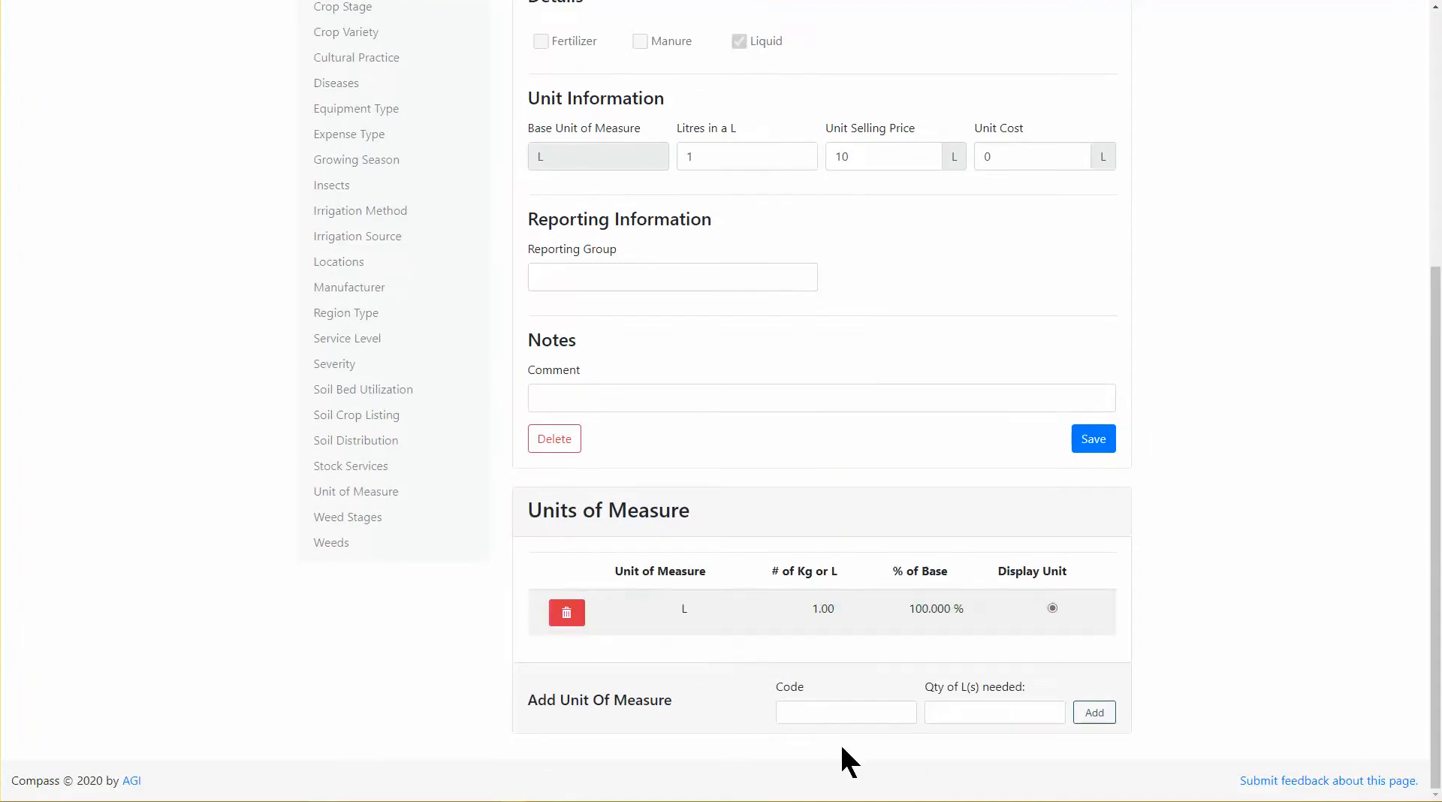
{"action": "left_click", "coordinate": [813, 710]}
{"action": "left_click_drag", "start_coordinate": [530, 702], "coordinate": [679, 722]}
{"action": "left_click", "coordinate": [788, 709]}
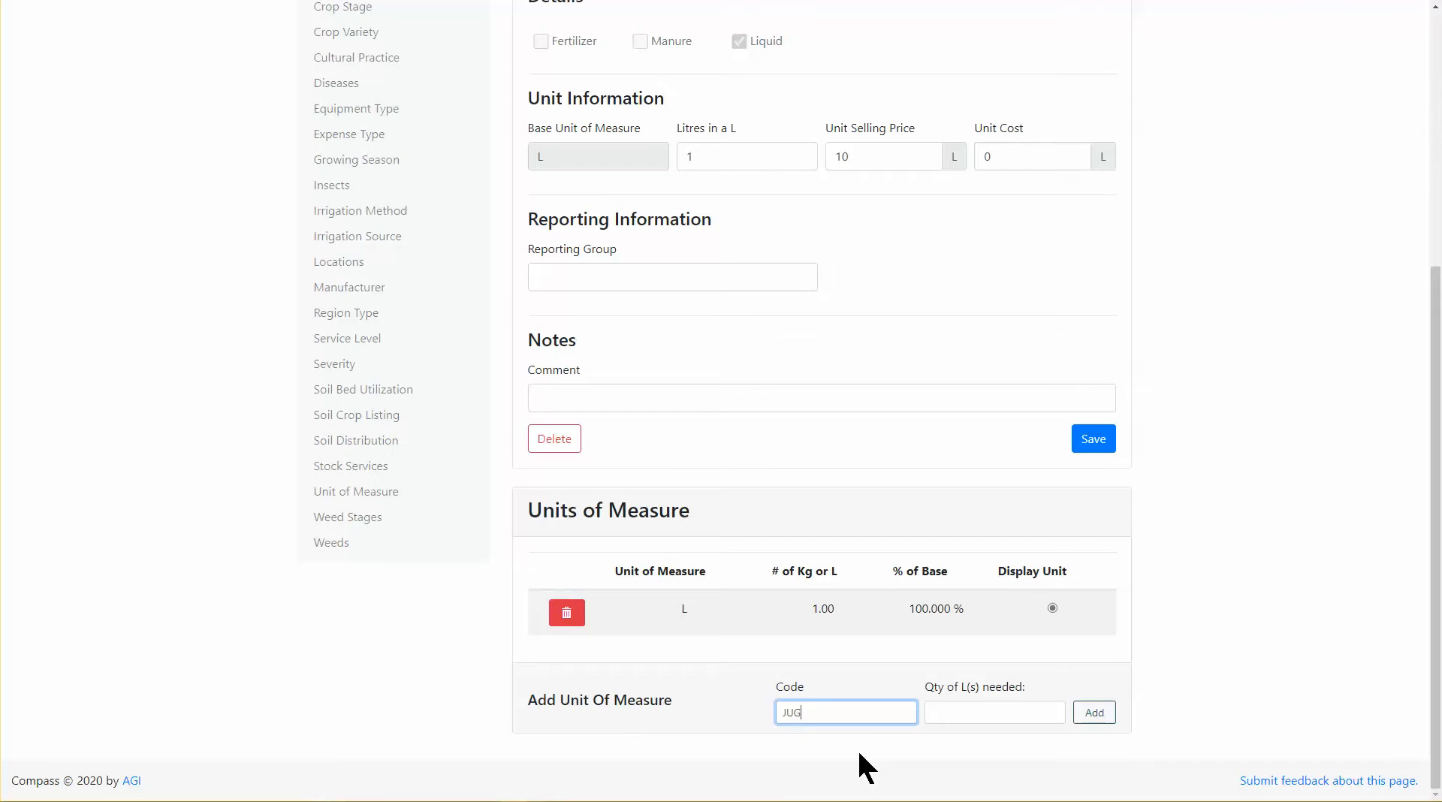
{"action": "key", "text": "Tab"}
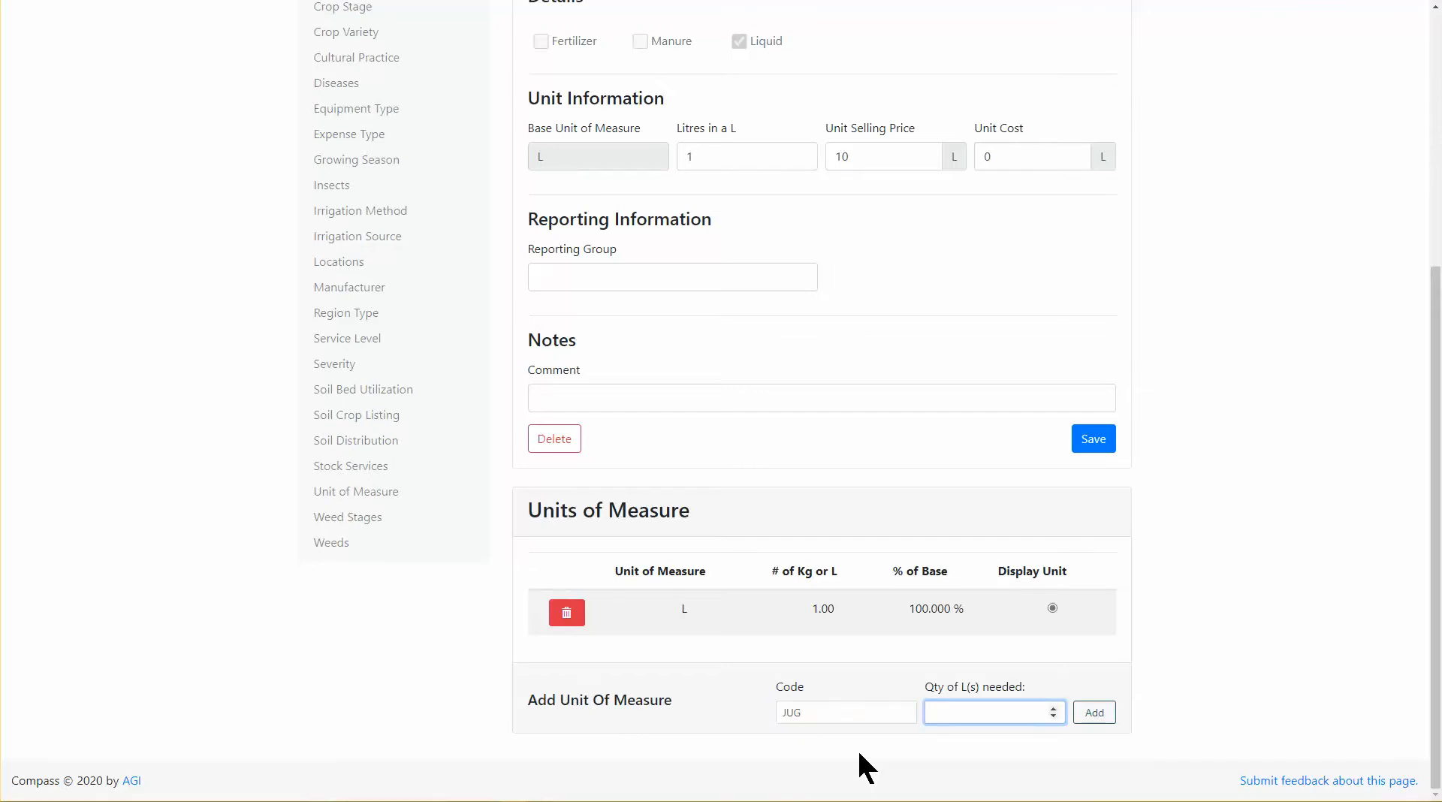
{"action": "left_click", "coordinate": [1088, 714]}
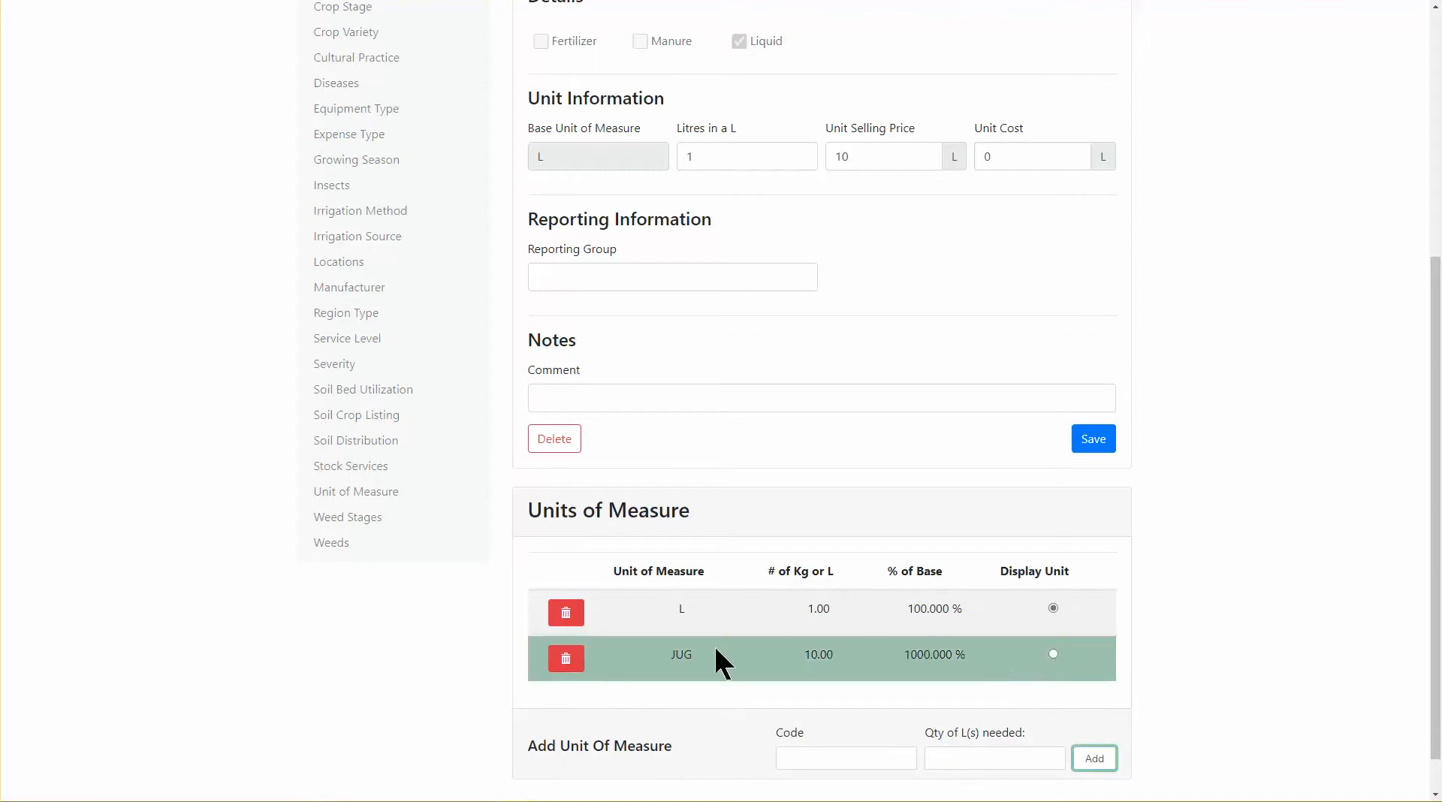
- Add a unit of measure with code Drum holding 110 L to the product
{"action": "left_click", "coordinate": [810, 758]}
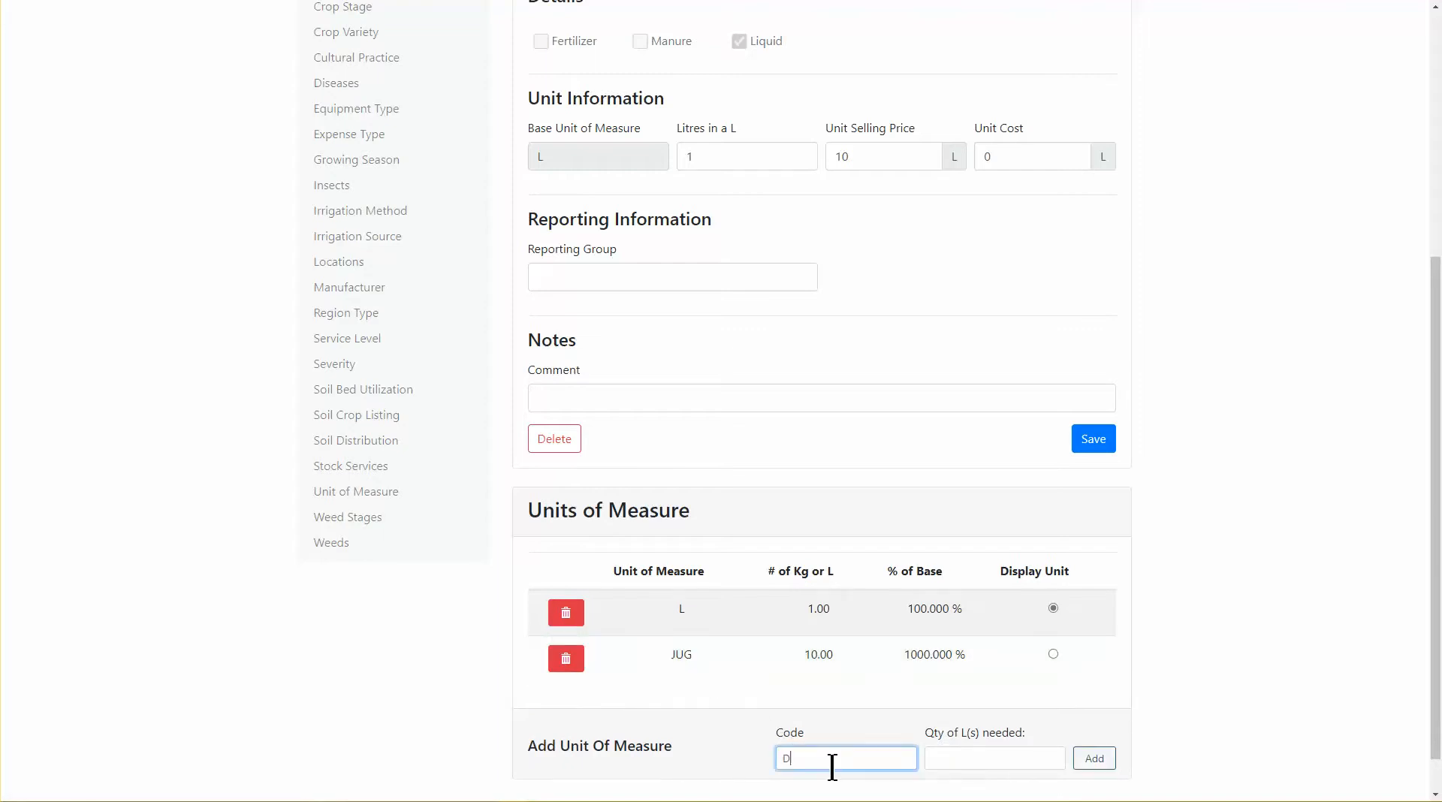
{"action": "key", "text": "Tab"}
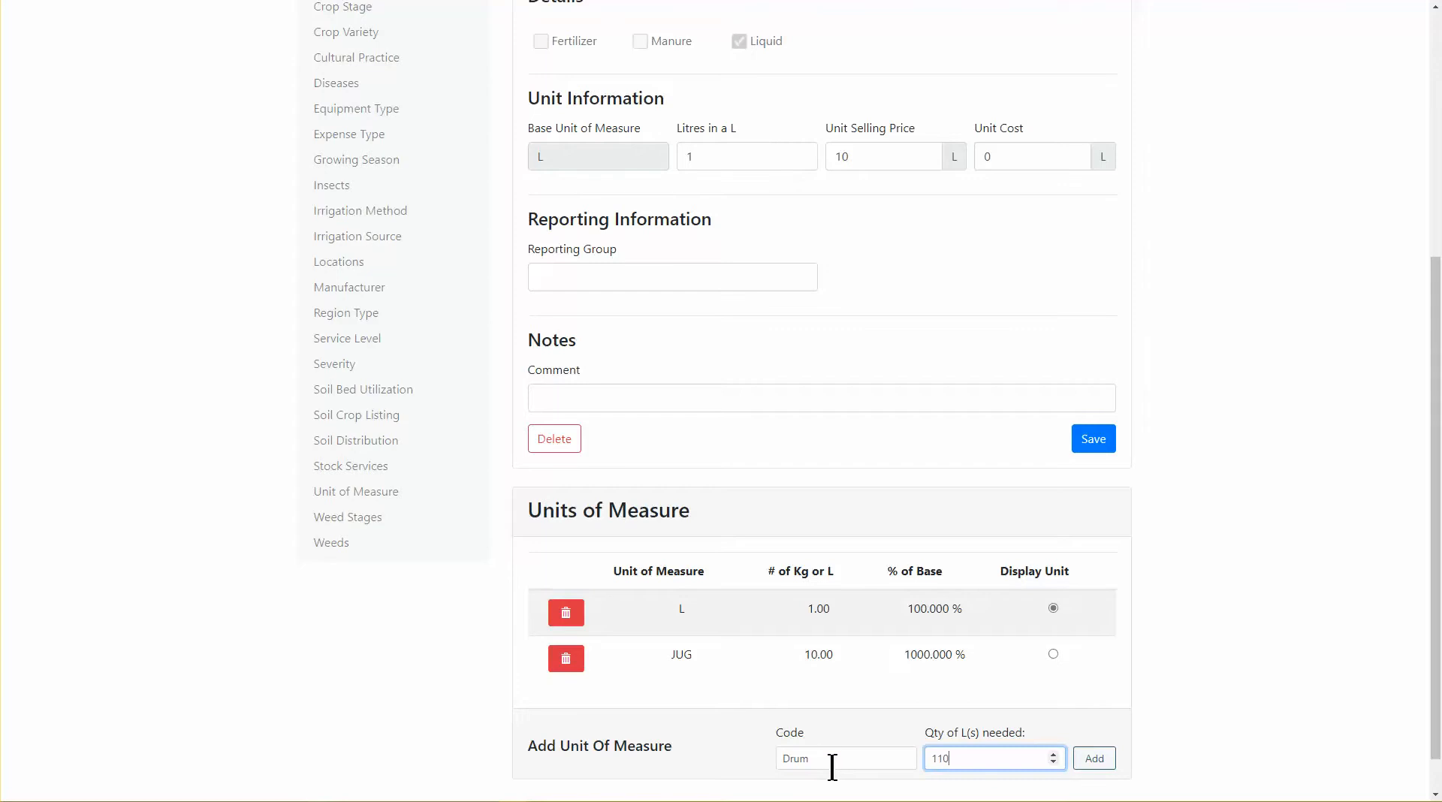
{"action": "left_click", "coordinate": [1094, 759]}
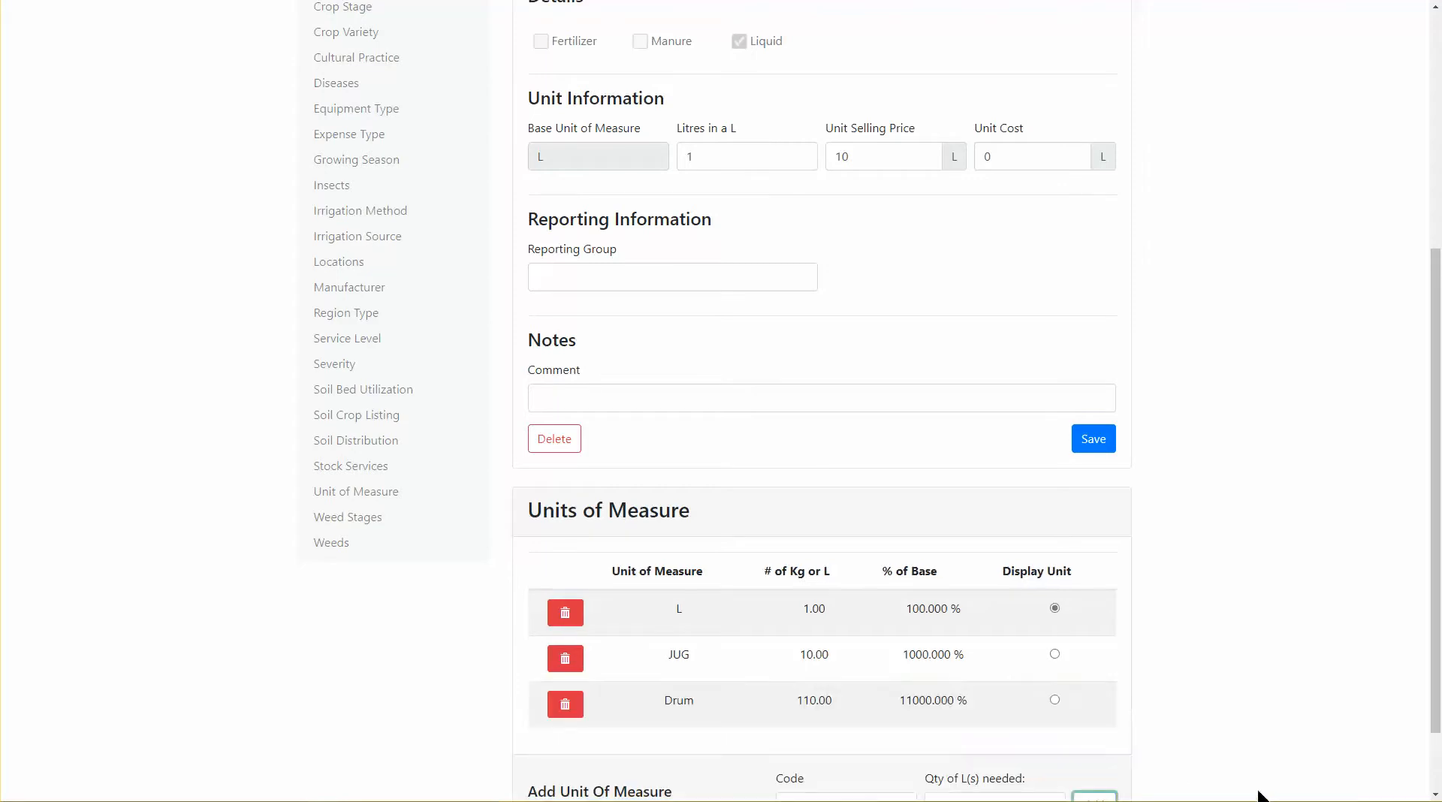
- Delete the Drum and JUG units of measure, and try to delete the base unit L as well
{"action": "scroll", "coordinate": [931, 684], "scroll_direction": "down", "scroll_amount": 2}
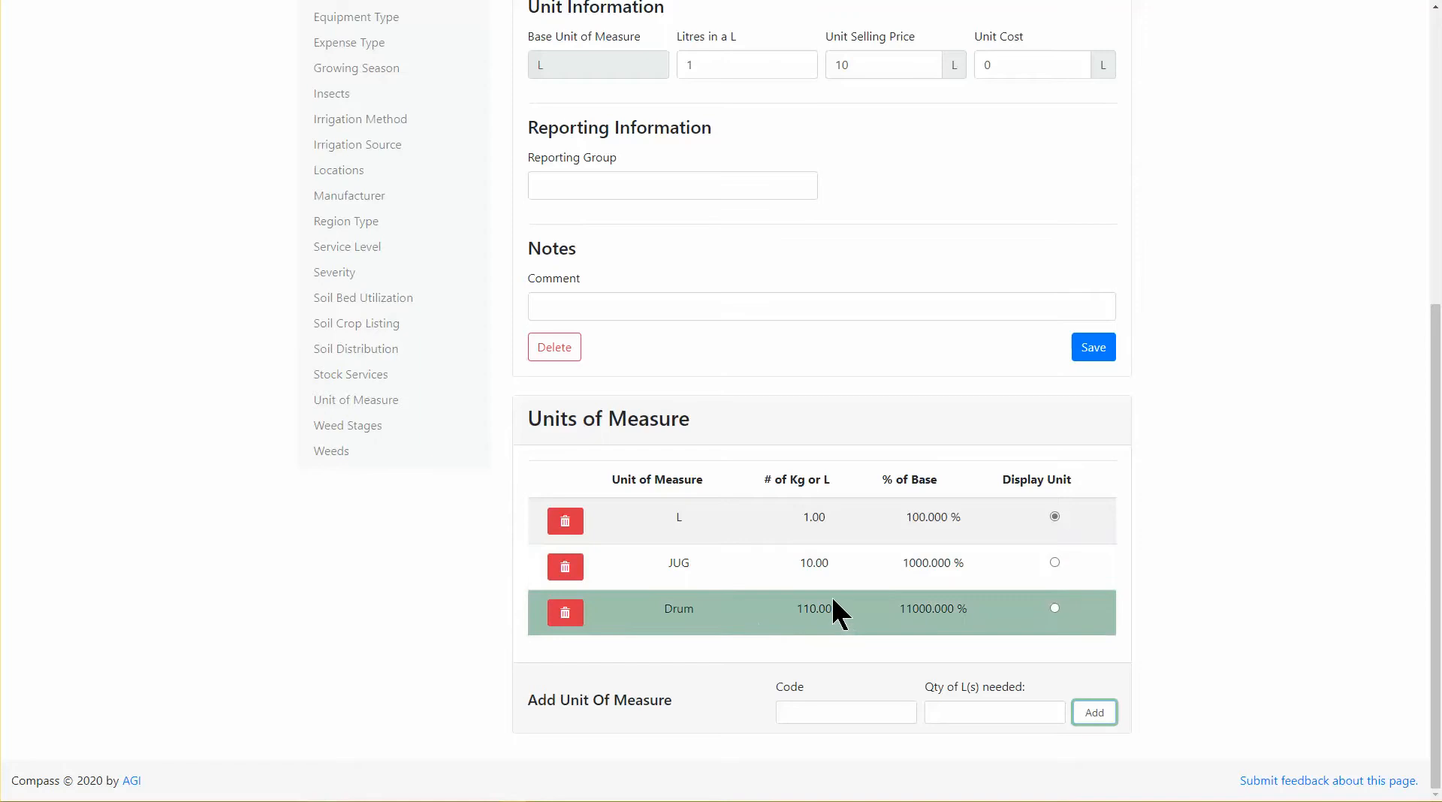
{"action": "left_click", "coordinate": [576, 617]}
{"action": "left_click", "coordinate": [581, 618]}
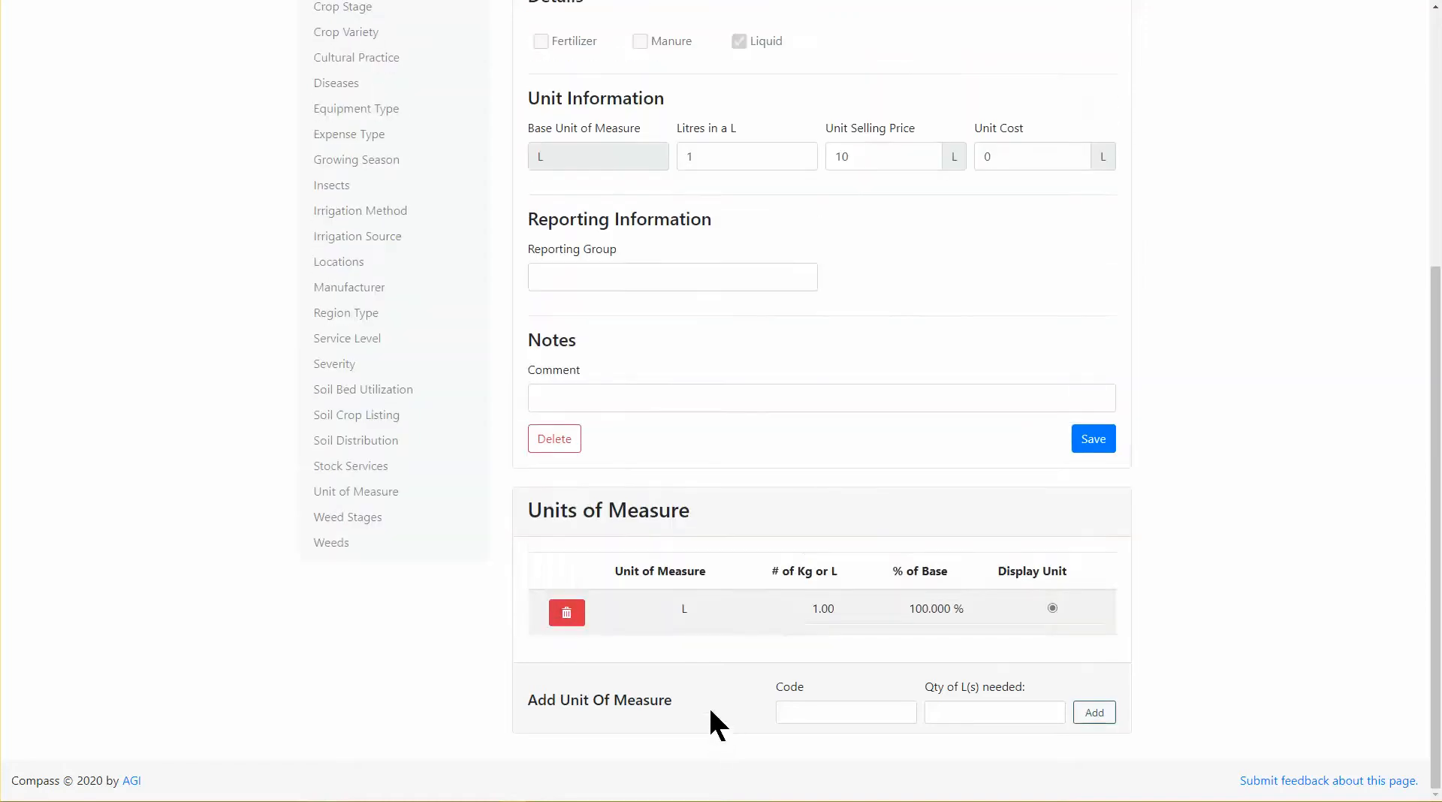
{"action": "left_click", "coordinate": [569, 625]}
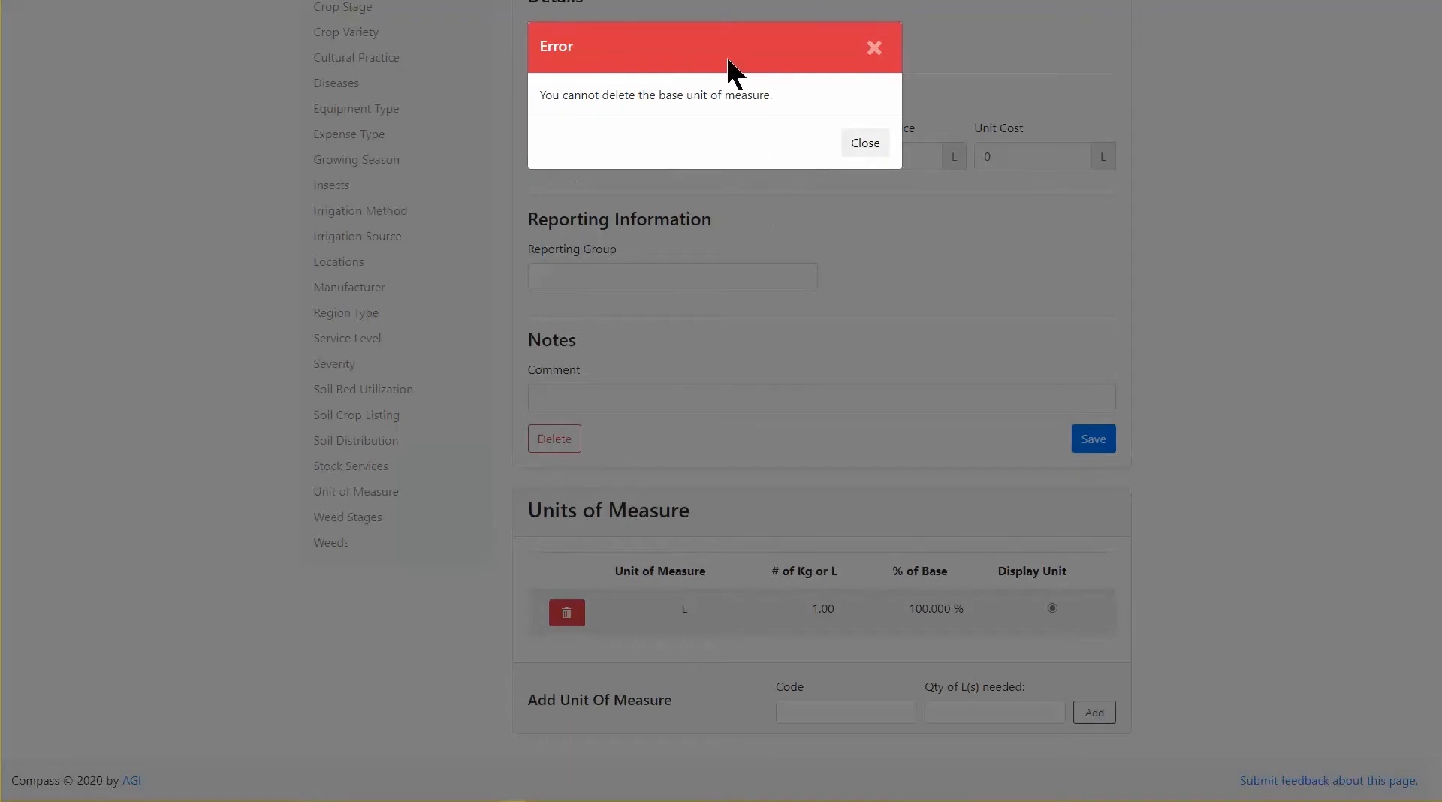
{"action": "left_click", "coordinate": [864, 143]}
- Permanently delete the Roundup Transorb HC product
{"action": "scroll", "coordinate": [828, 425], "scroll_direction": "up", "scroll_amount": 2}
{"action": "scroll", "coordinate": [730, 507], "scroll_direction": "up", "scroll_amount": 1}
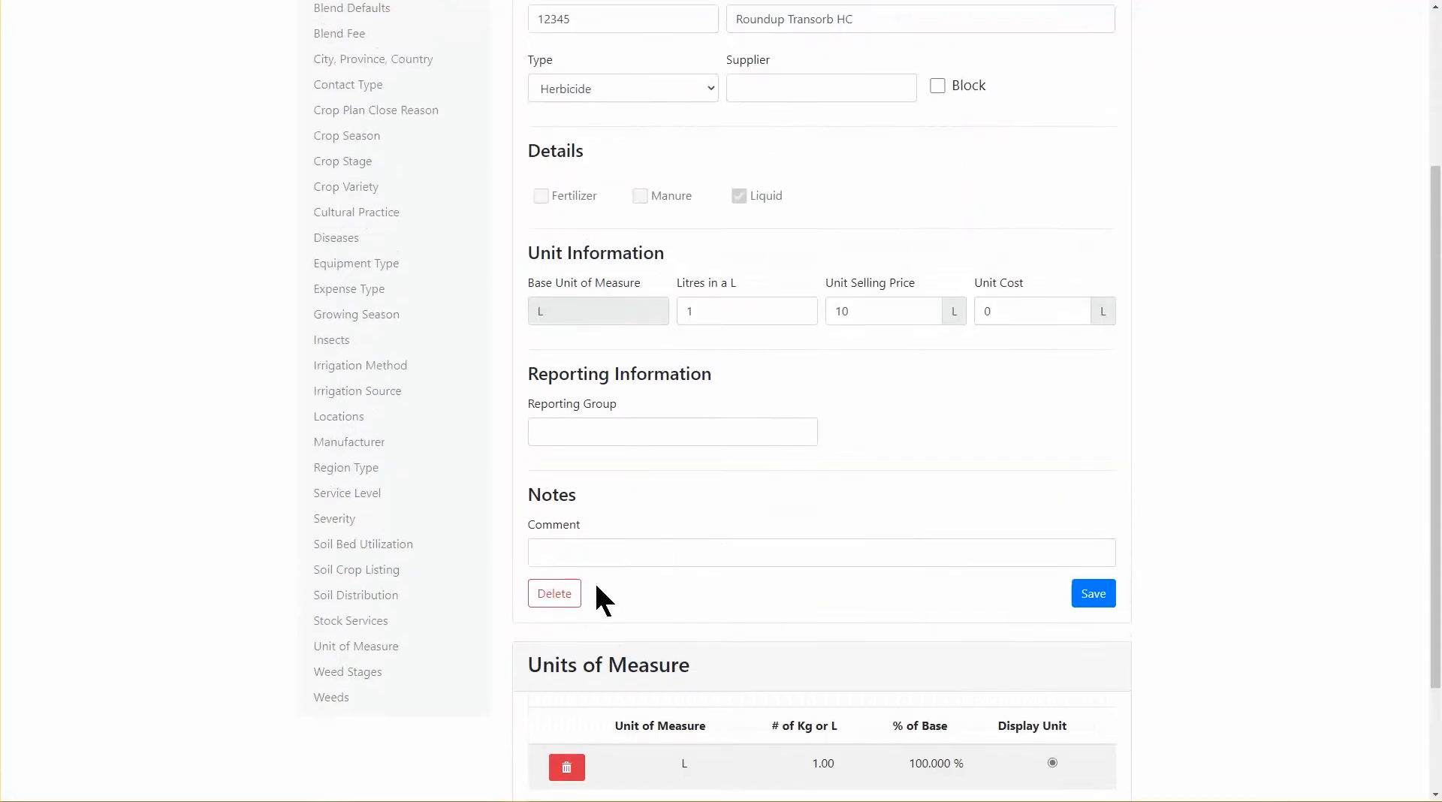
{"action": "left_click", "coordinate": [550, 597]}
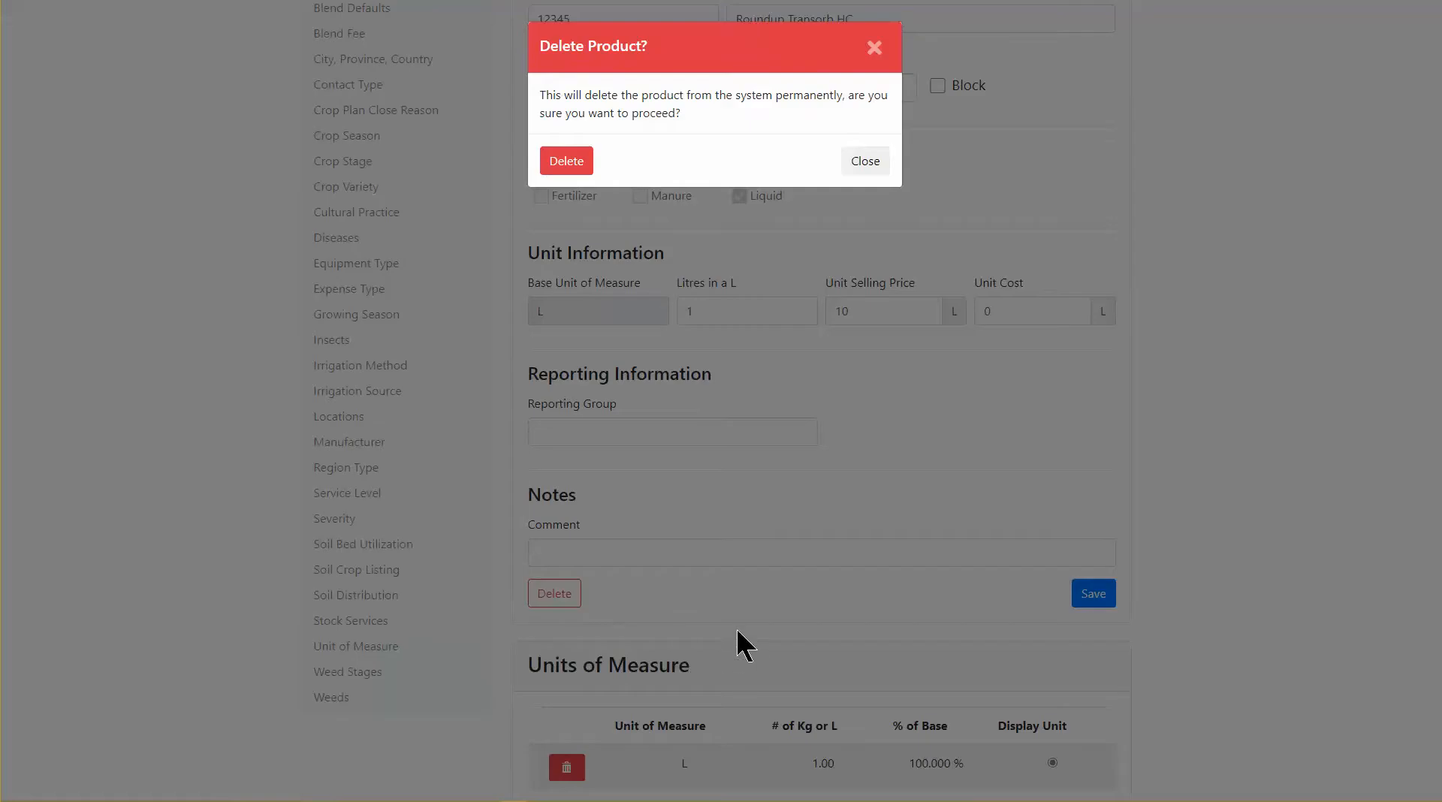
{"action": "left_click", "coordinate": [562, 159]}
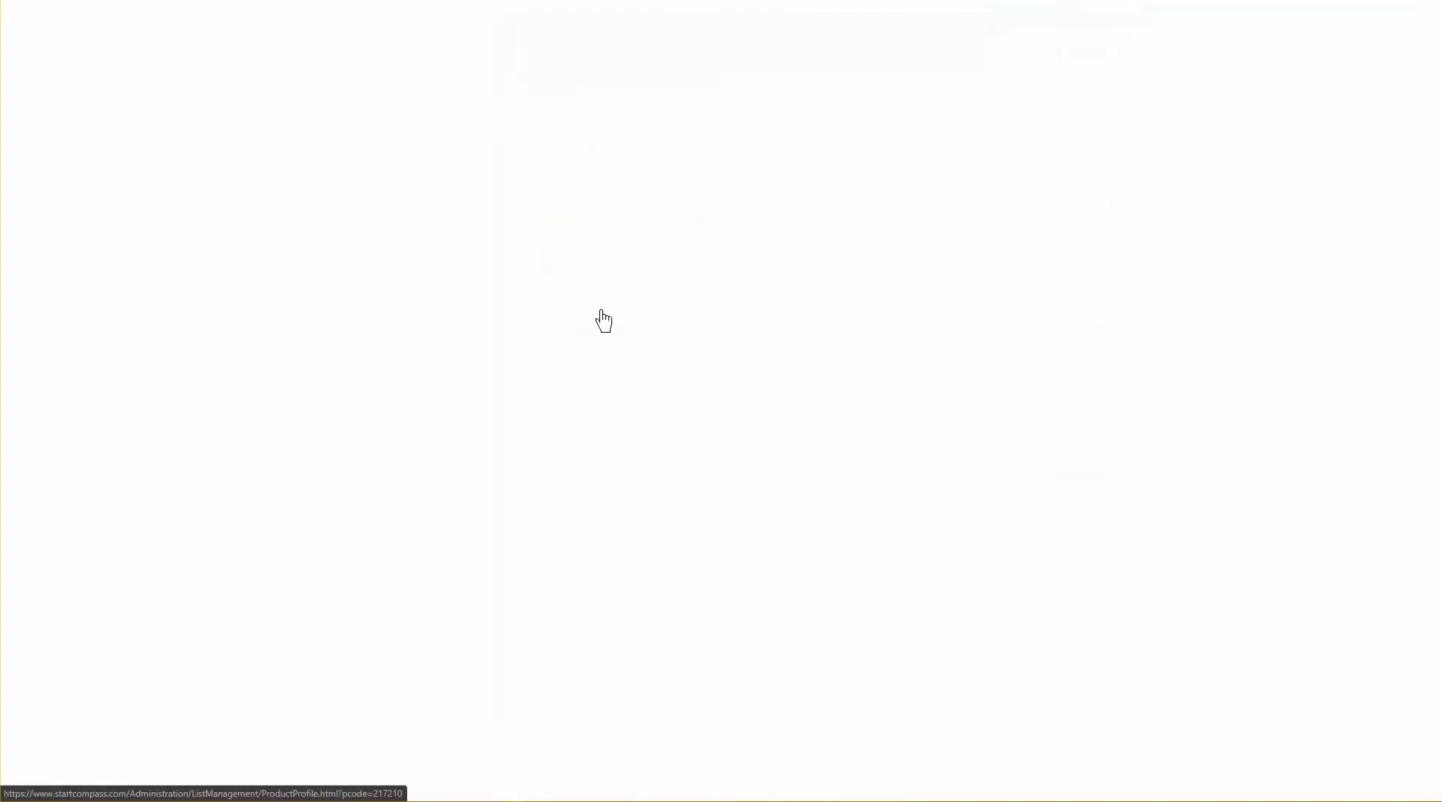
- Start a new product with code 1241324, description Pro-Germinator 9-24-3 and type Crop nutrients liquid
{"action": "left_click", "coordinate": [702, 190]}
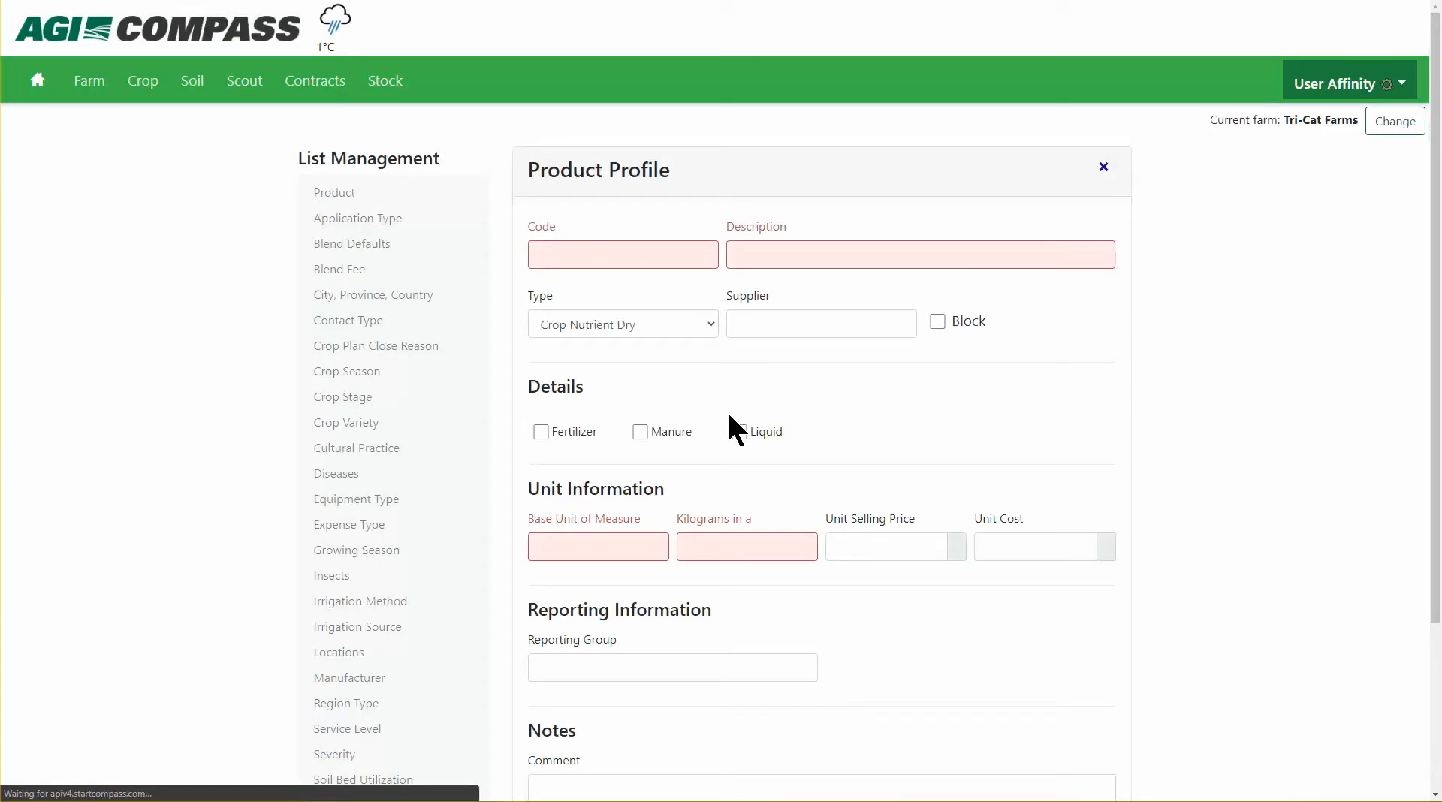
{"action": "left_click", "coordinate": [617, 255]}
{"action": "type", "text": "1241324"}
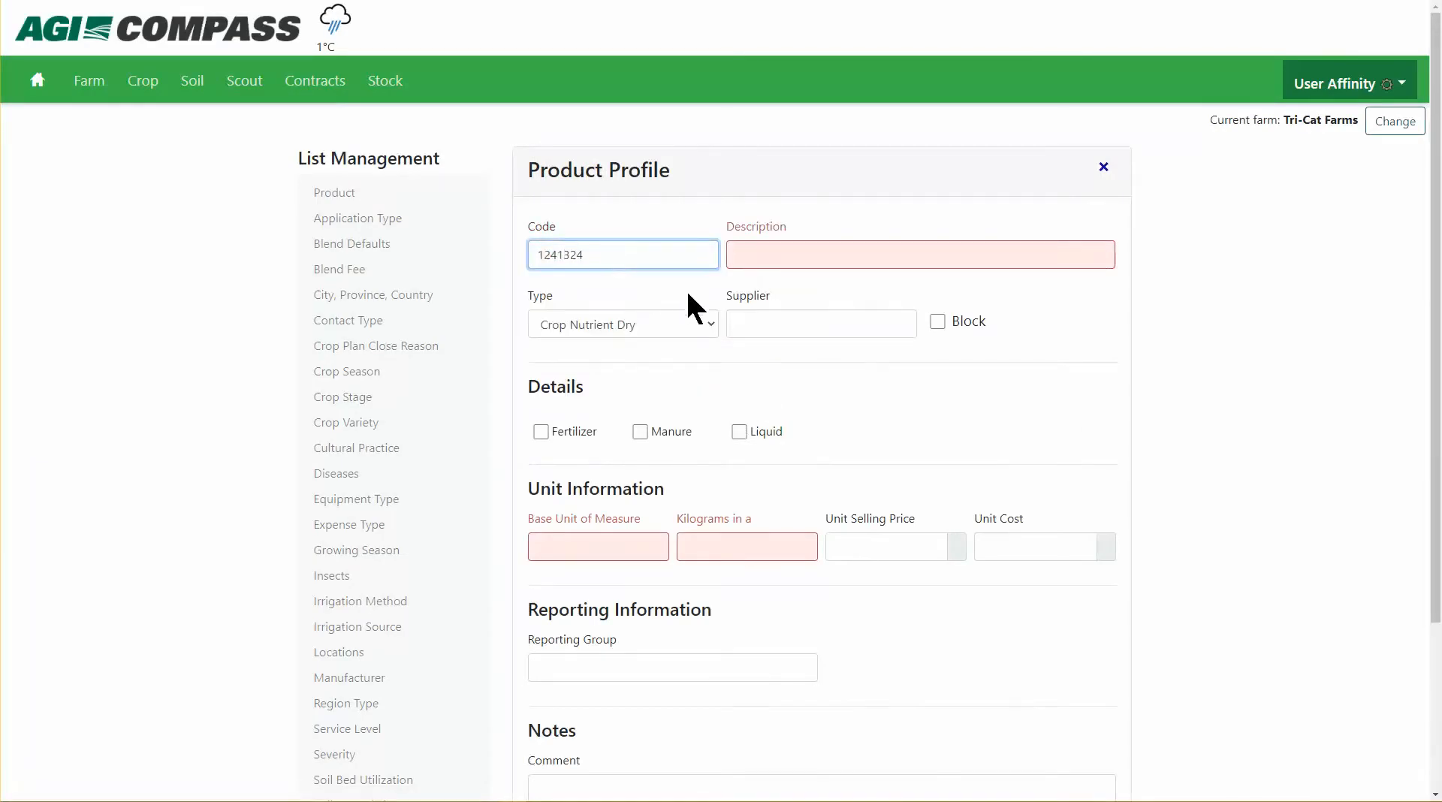
{"action": "left_click", "coordinate": [763, 259]}
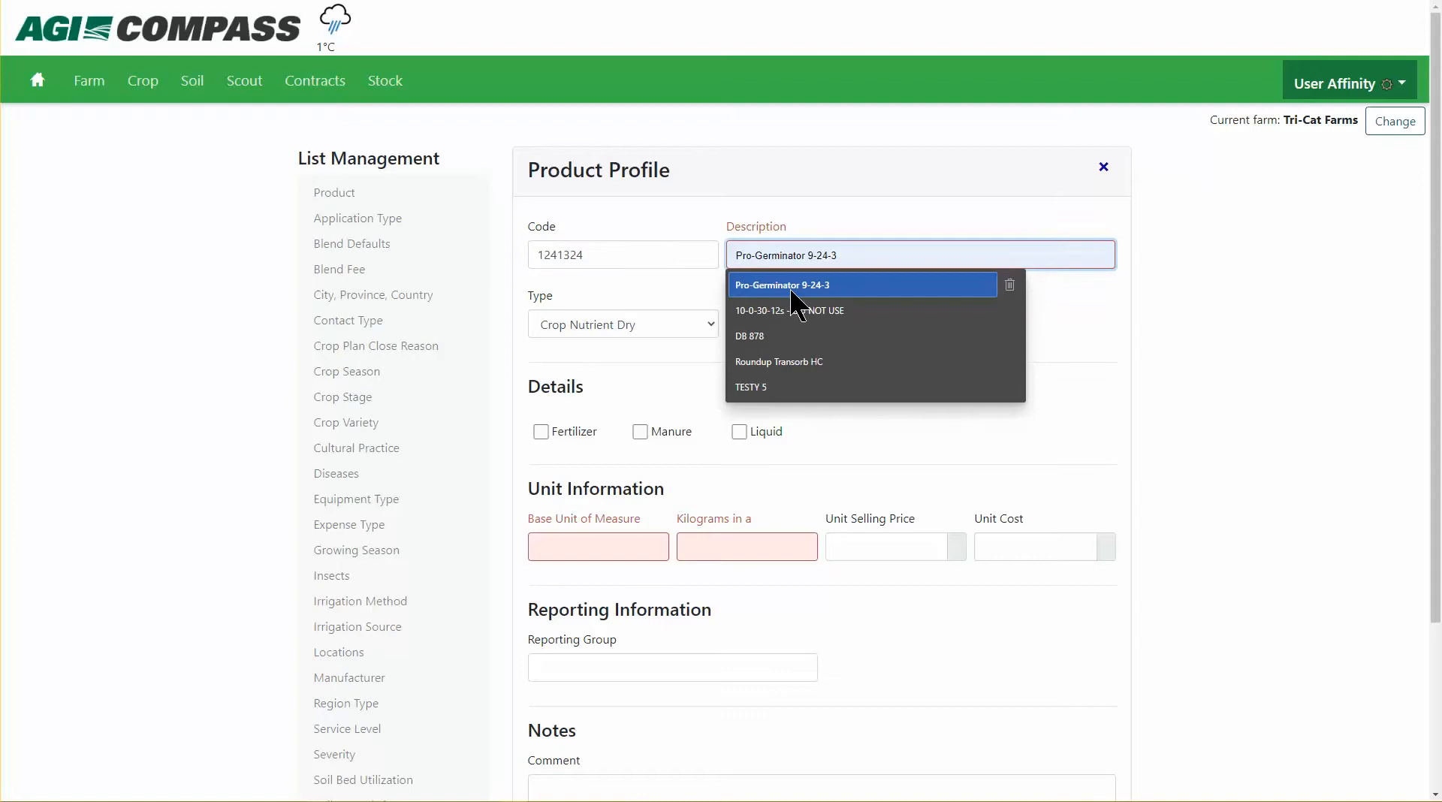
{"action": "left_click", "coordinate": [790, 287]}
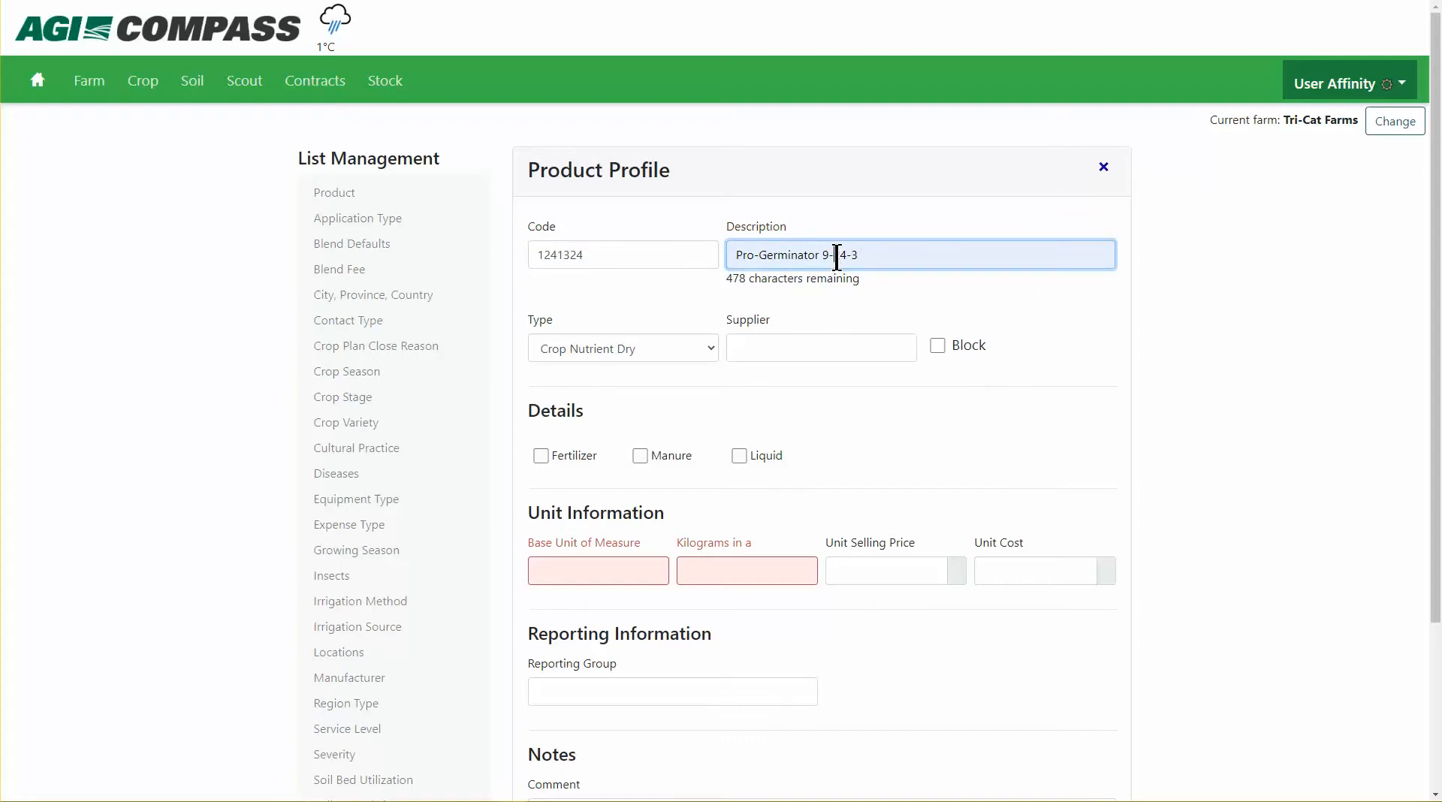
{"action": "left_click", "coordinate": [853, 256]}
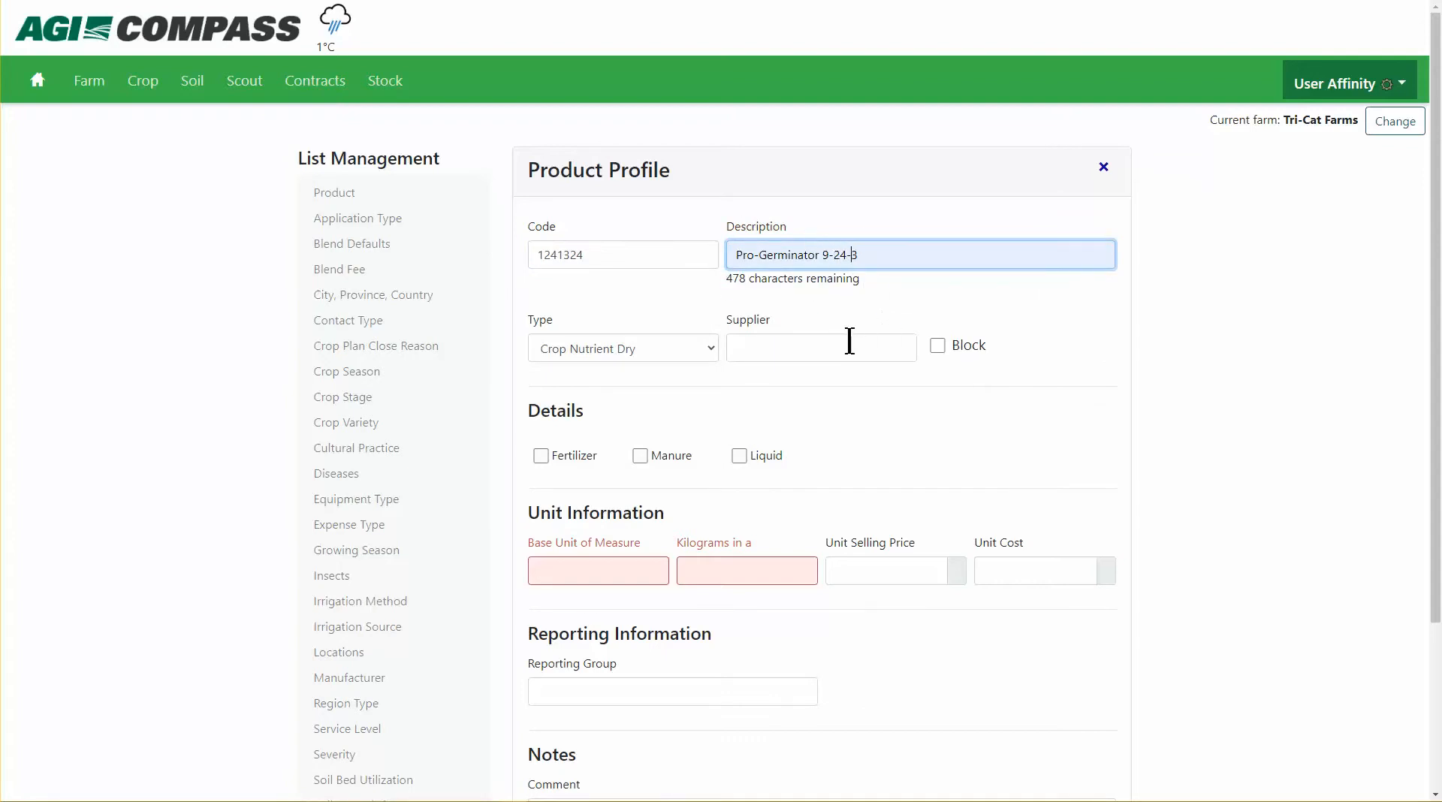
{"action": "left_click", "coordinate": [664, 347]}
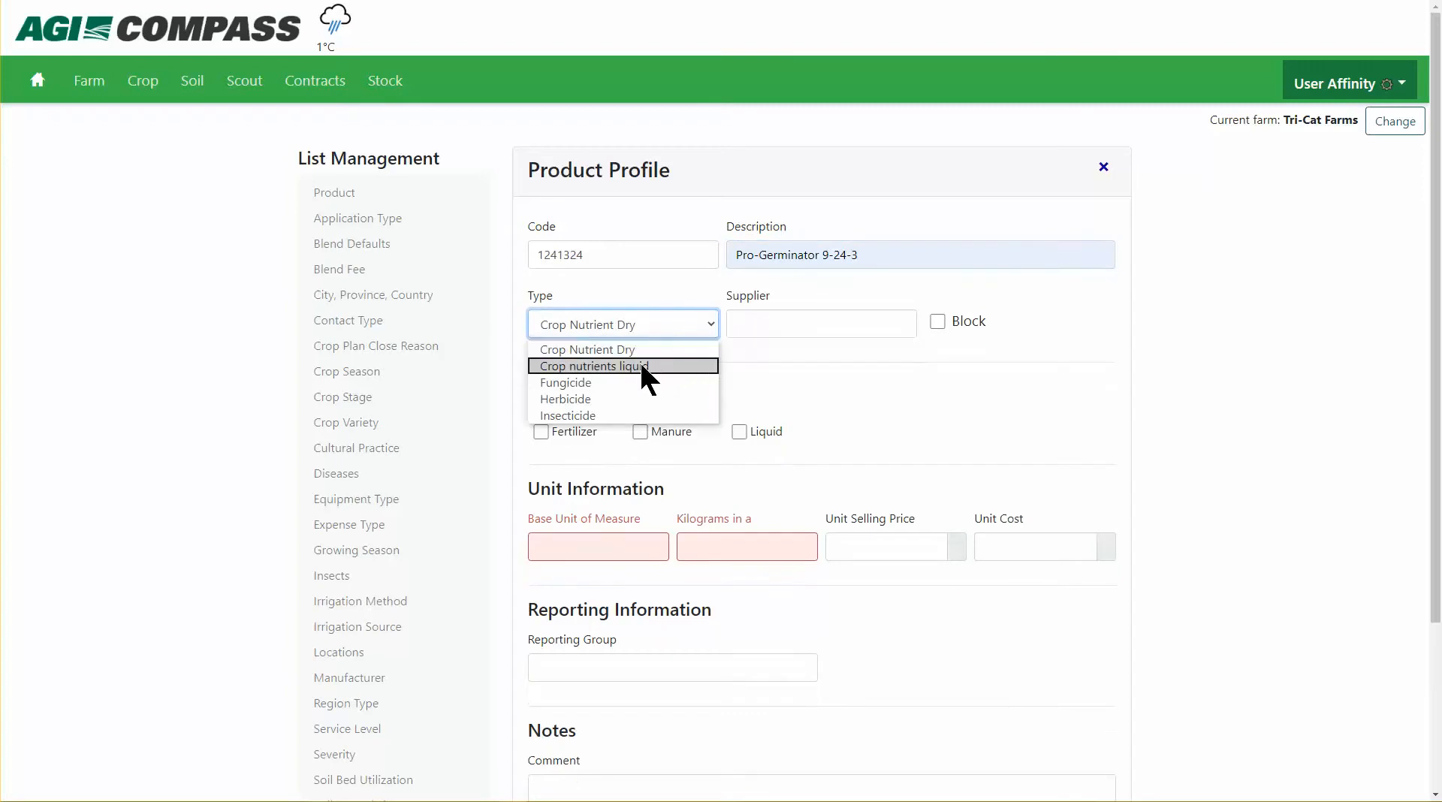
{"action": "left_click", "coordinate": [603, 366]}
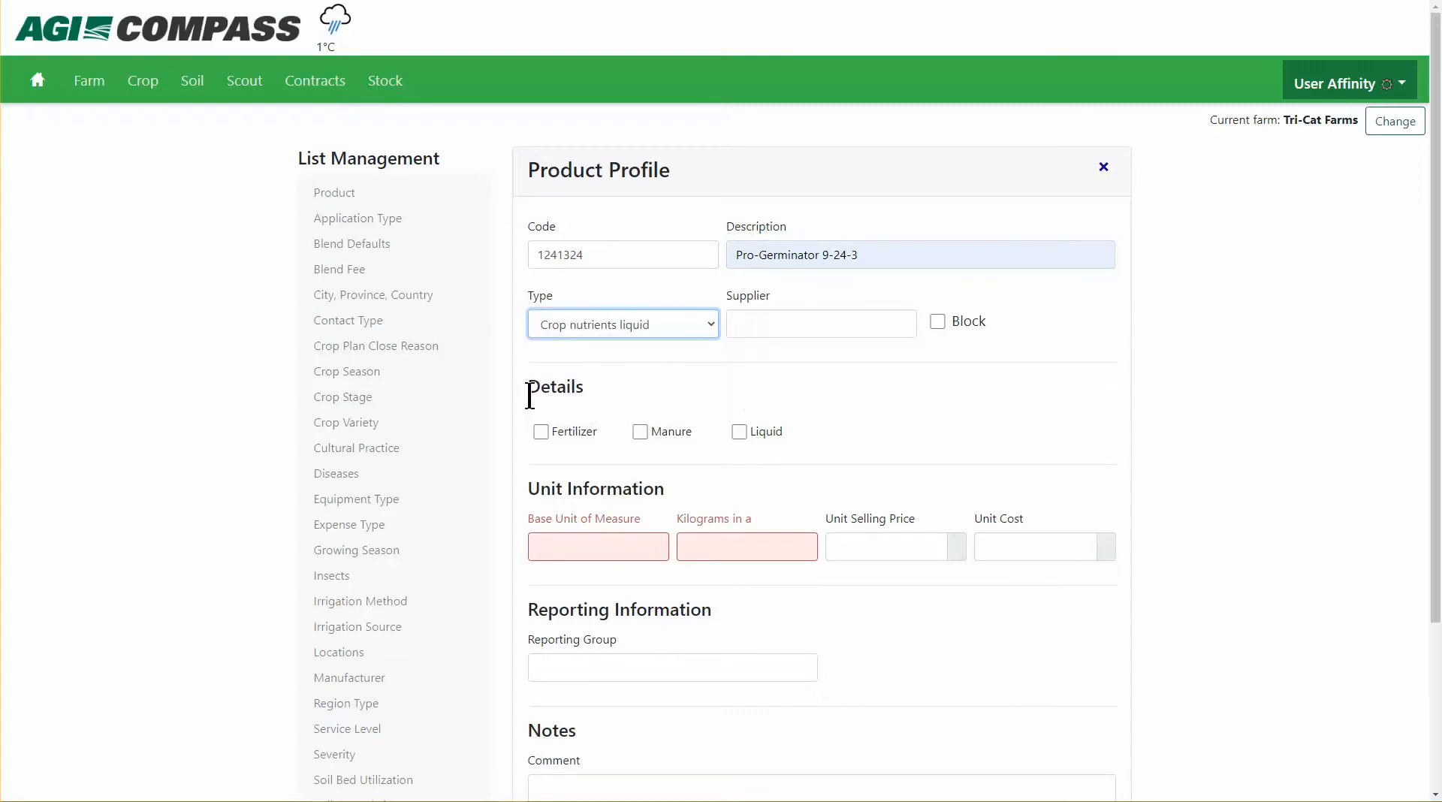
- Mark the product as a fertilizer of type Liquid with a density of 65 lb/ft3
{"action": "left_click_drag", "start_coordinate": [528, 386], "coordinate": [585, 385]}
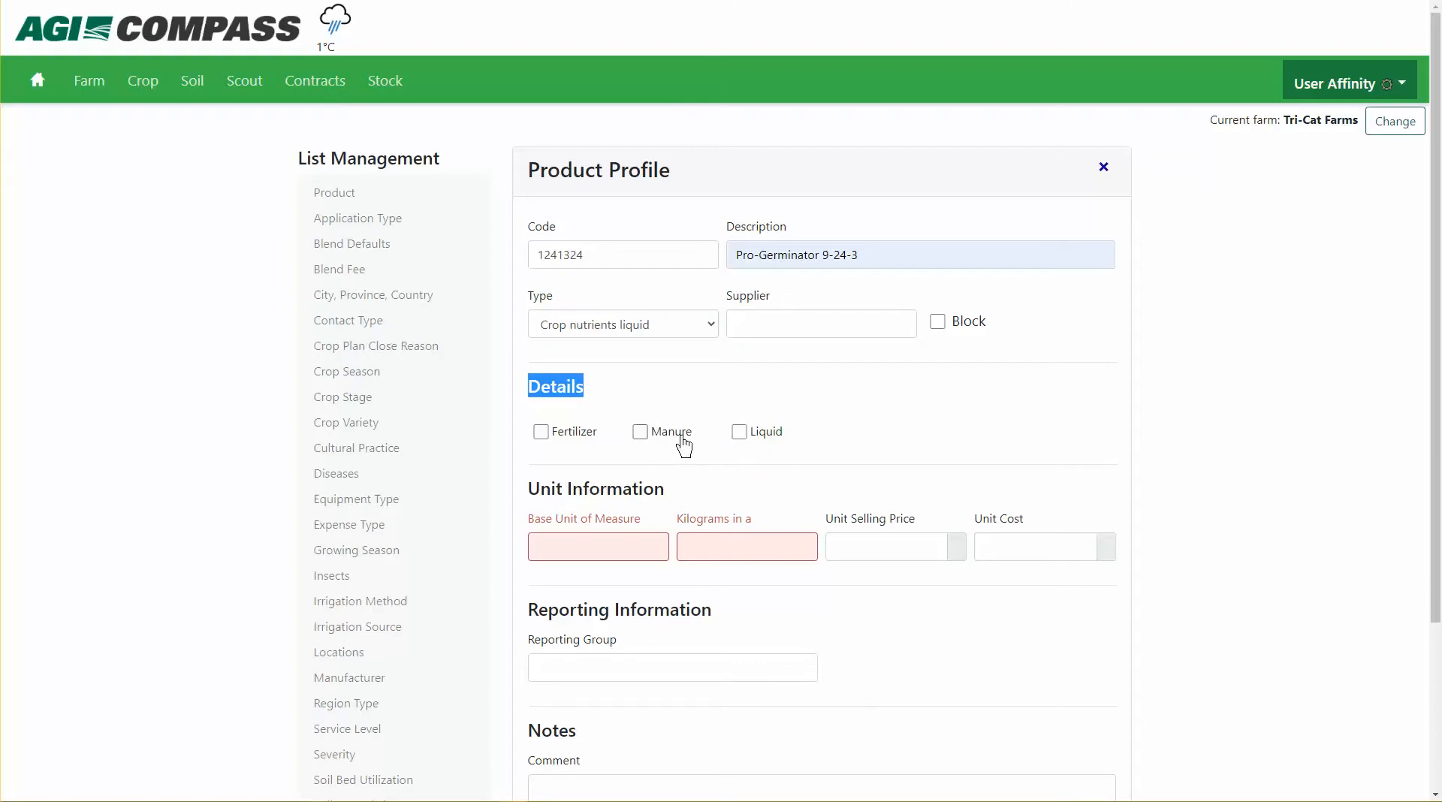
{"action": "left_click", "coordinate": [540, 432]}
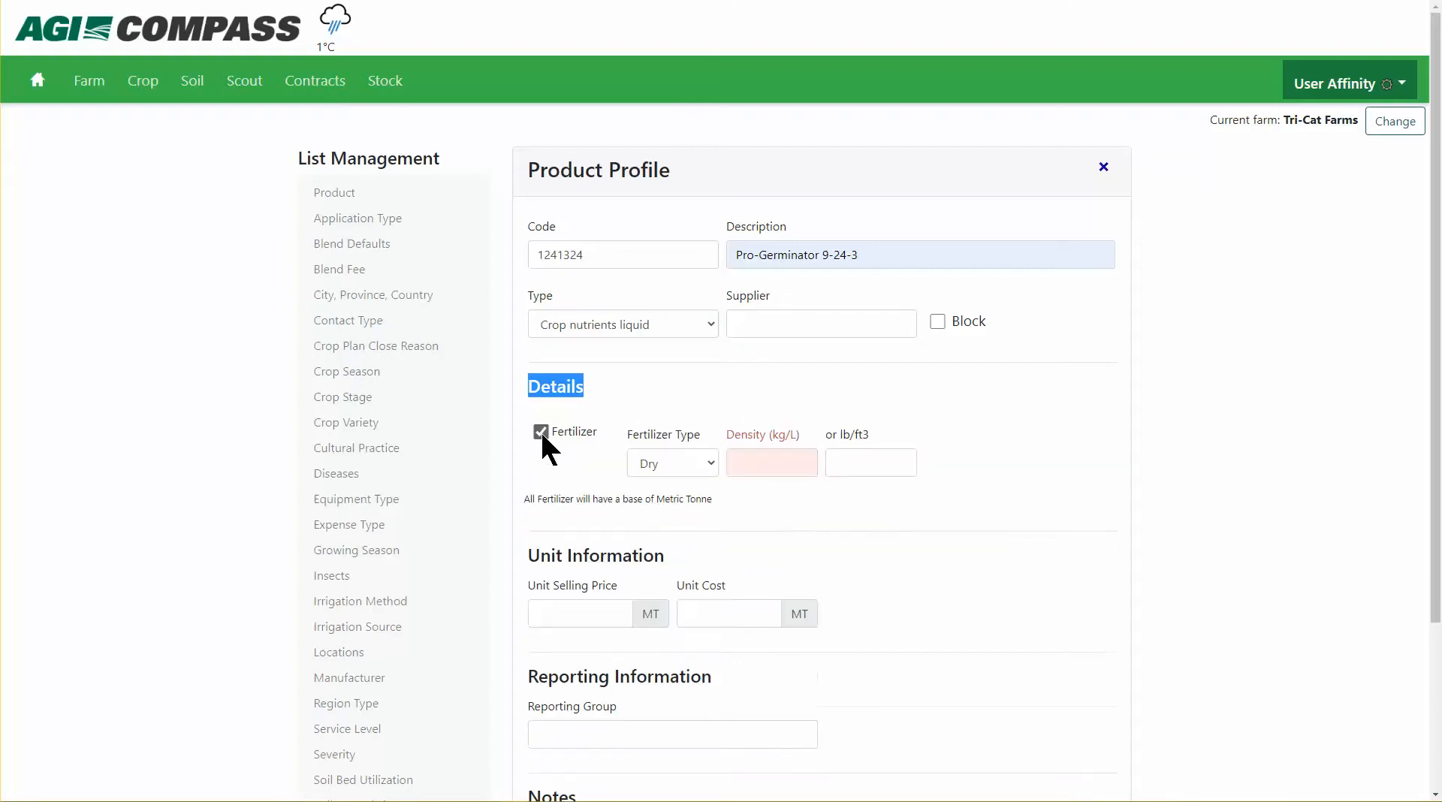
{"action": "left_click", "coordinate": [686, 462]}
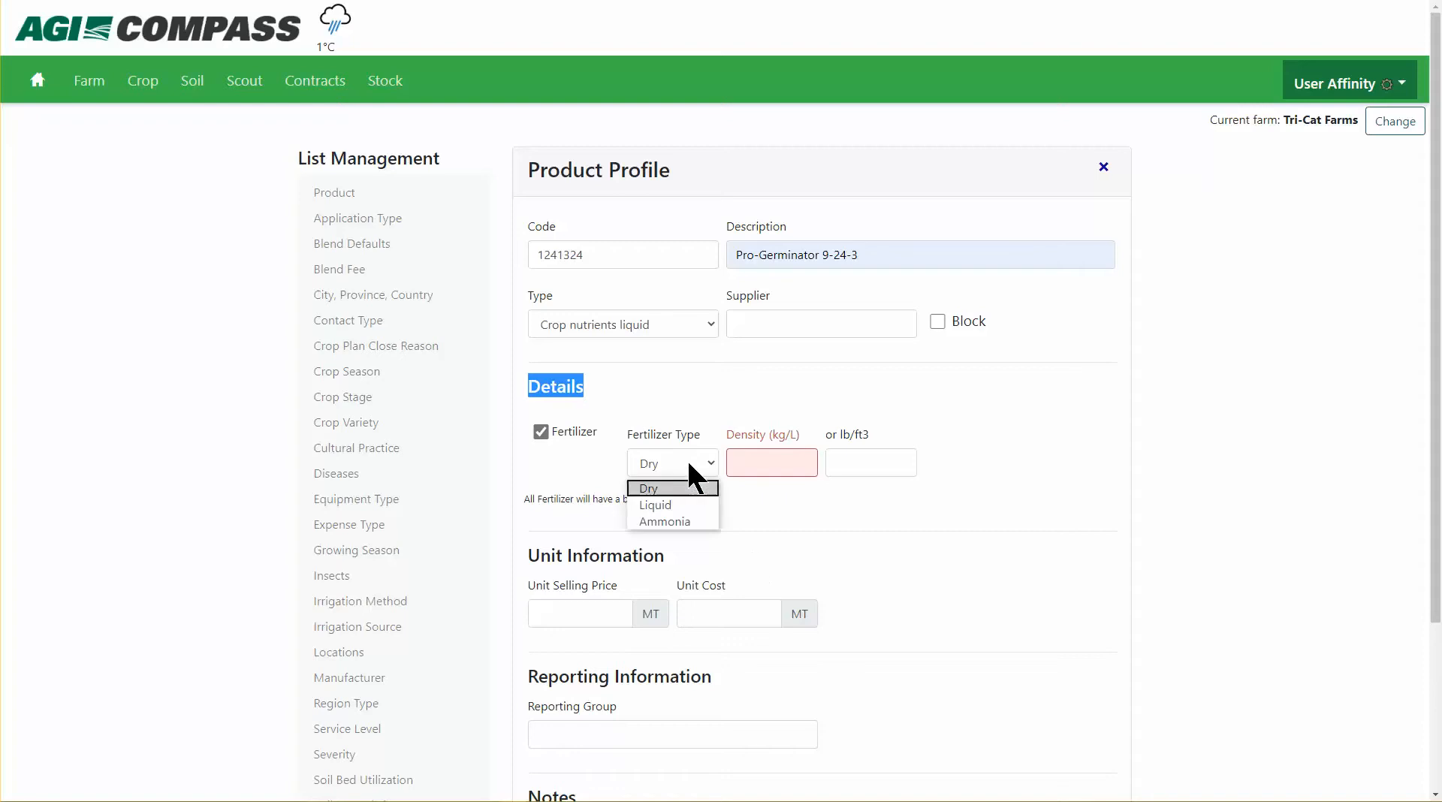
{"action": "left_click", "coordinate": [692, 503]}
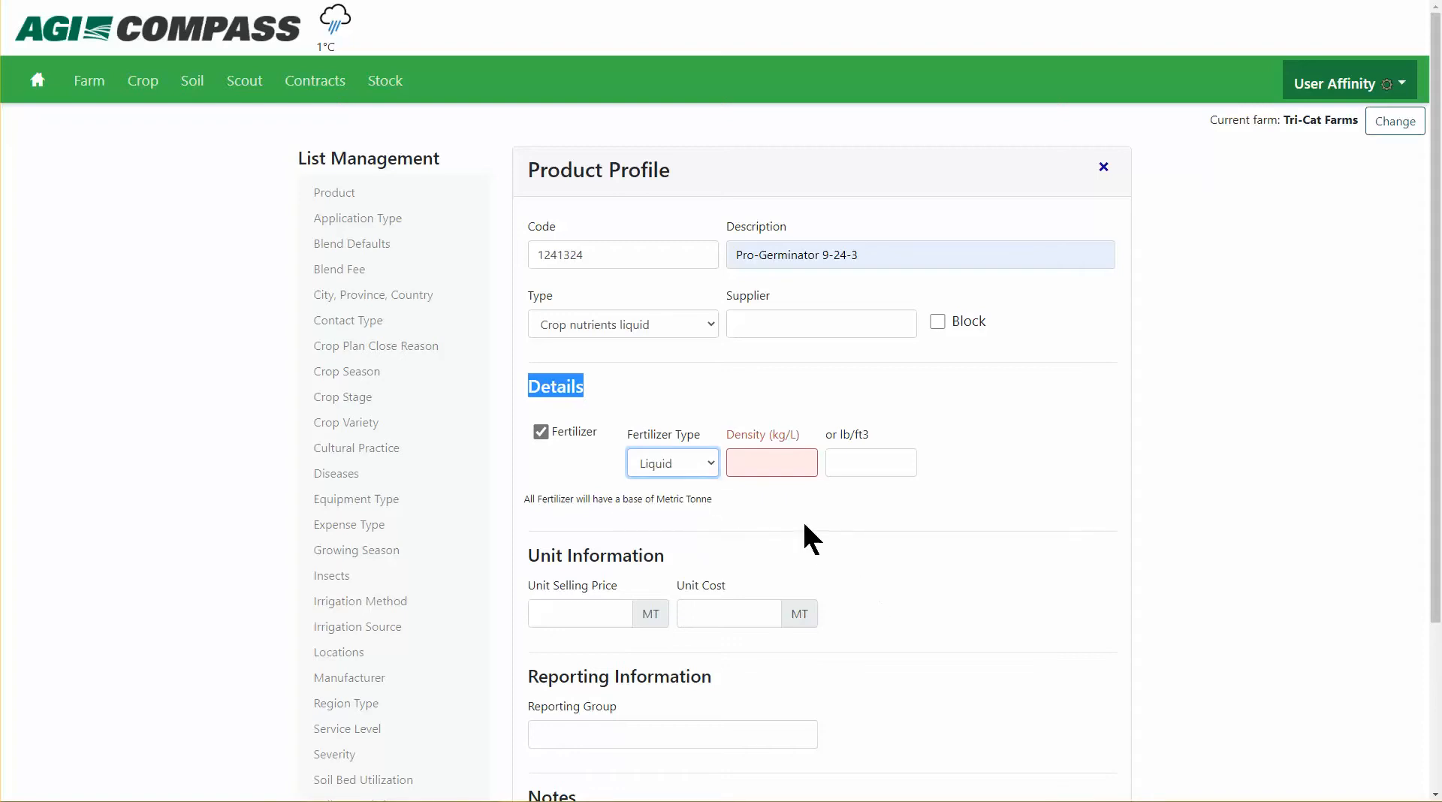
{"action": "left_click", "coordinate": [765, 460]}
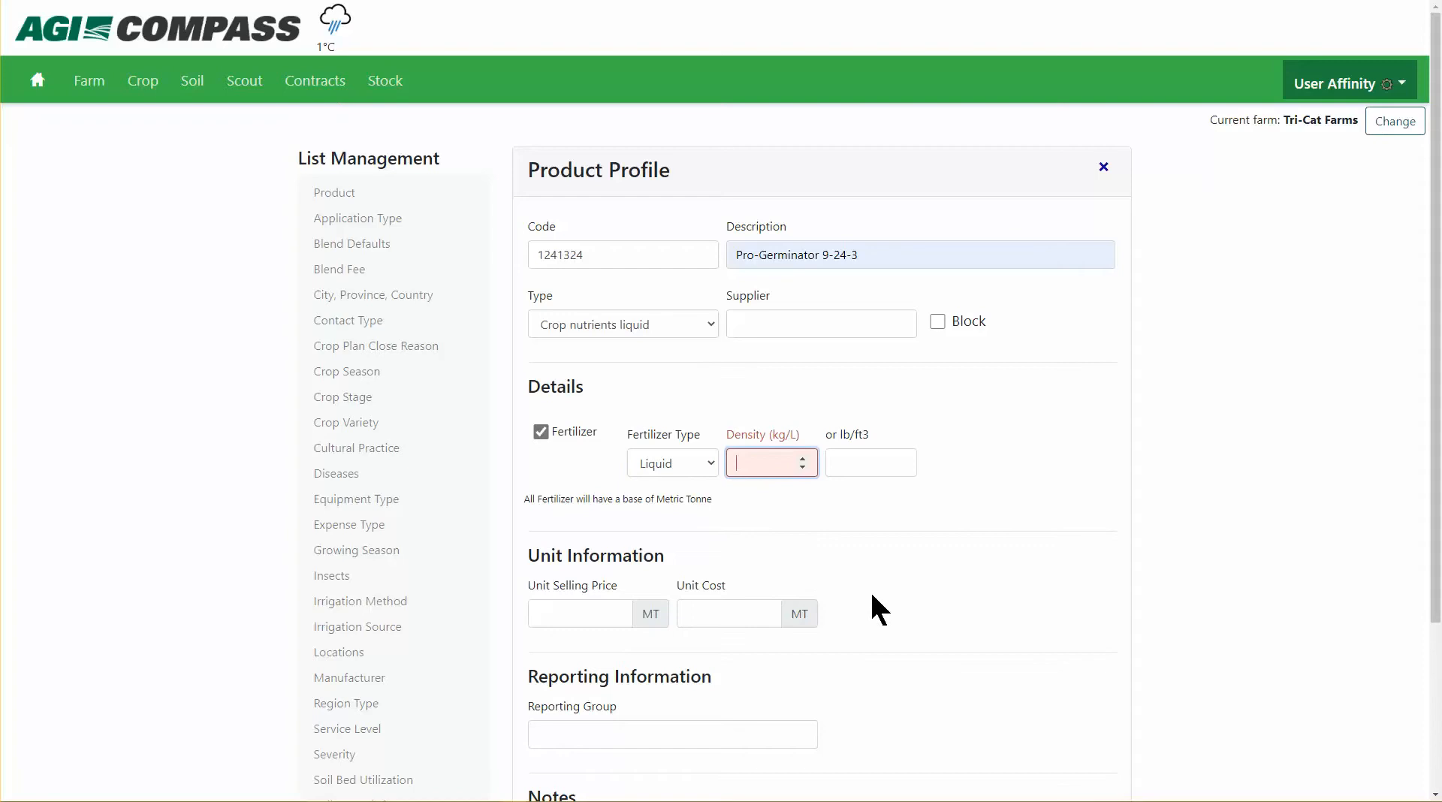
{"action": "left_click", "coordinate": [855, 463]}
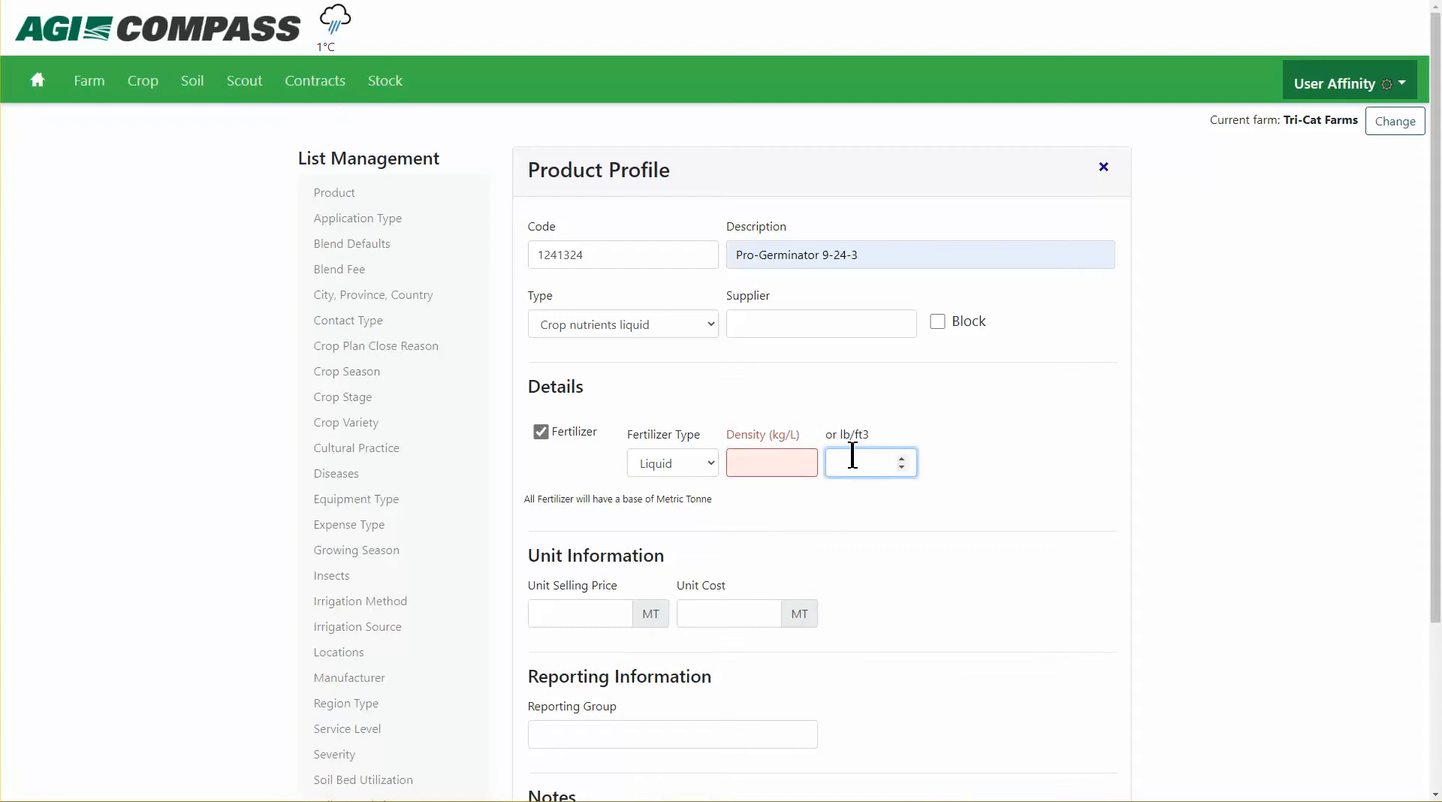
{"action": "left_click_drag", "start_coordinate": [839, 430], "coordinate": [871, 432]}
{"action": "type", "text": "65"}
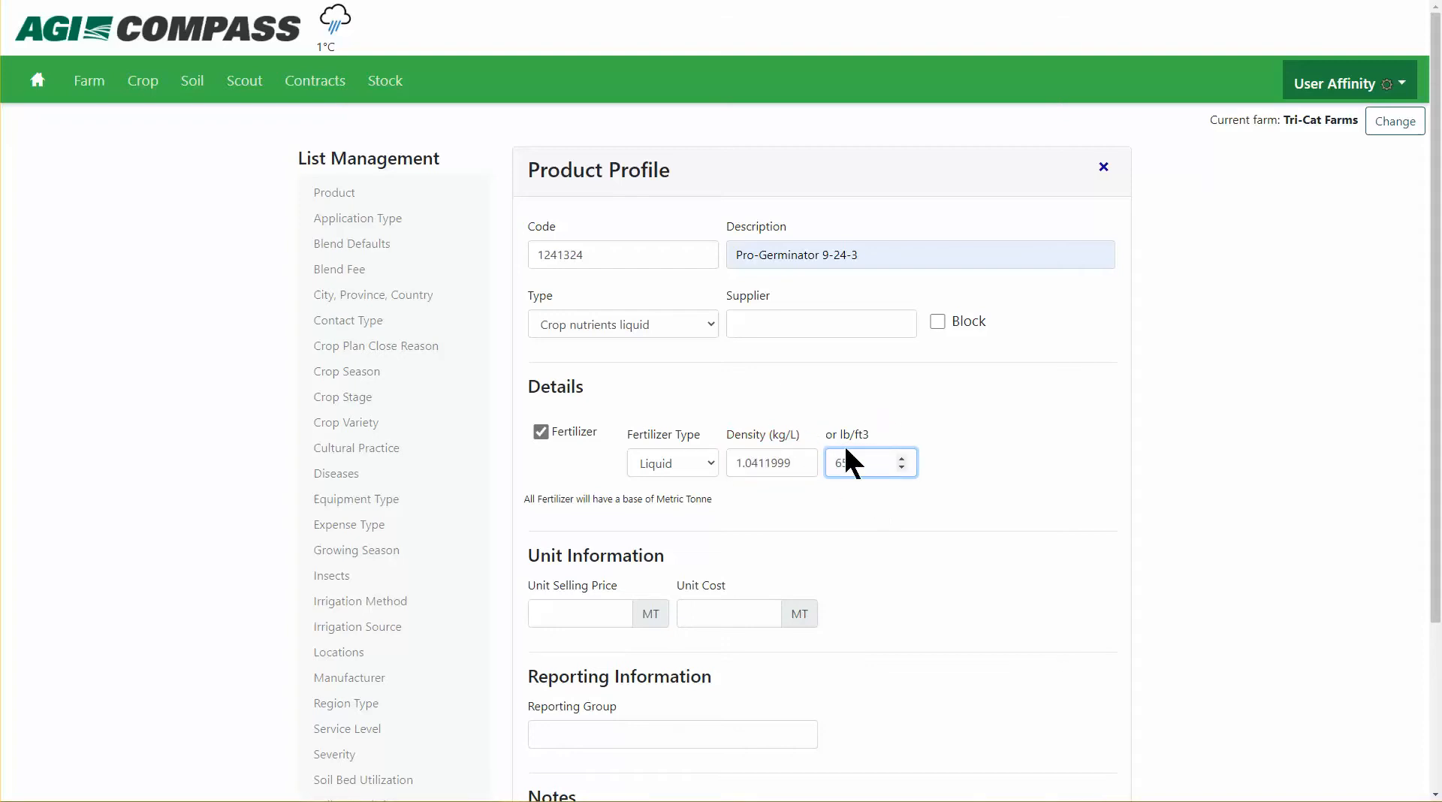
{"action": "left_click", "coordinate": [781, 497]}
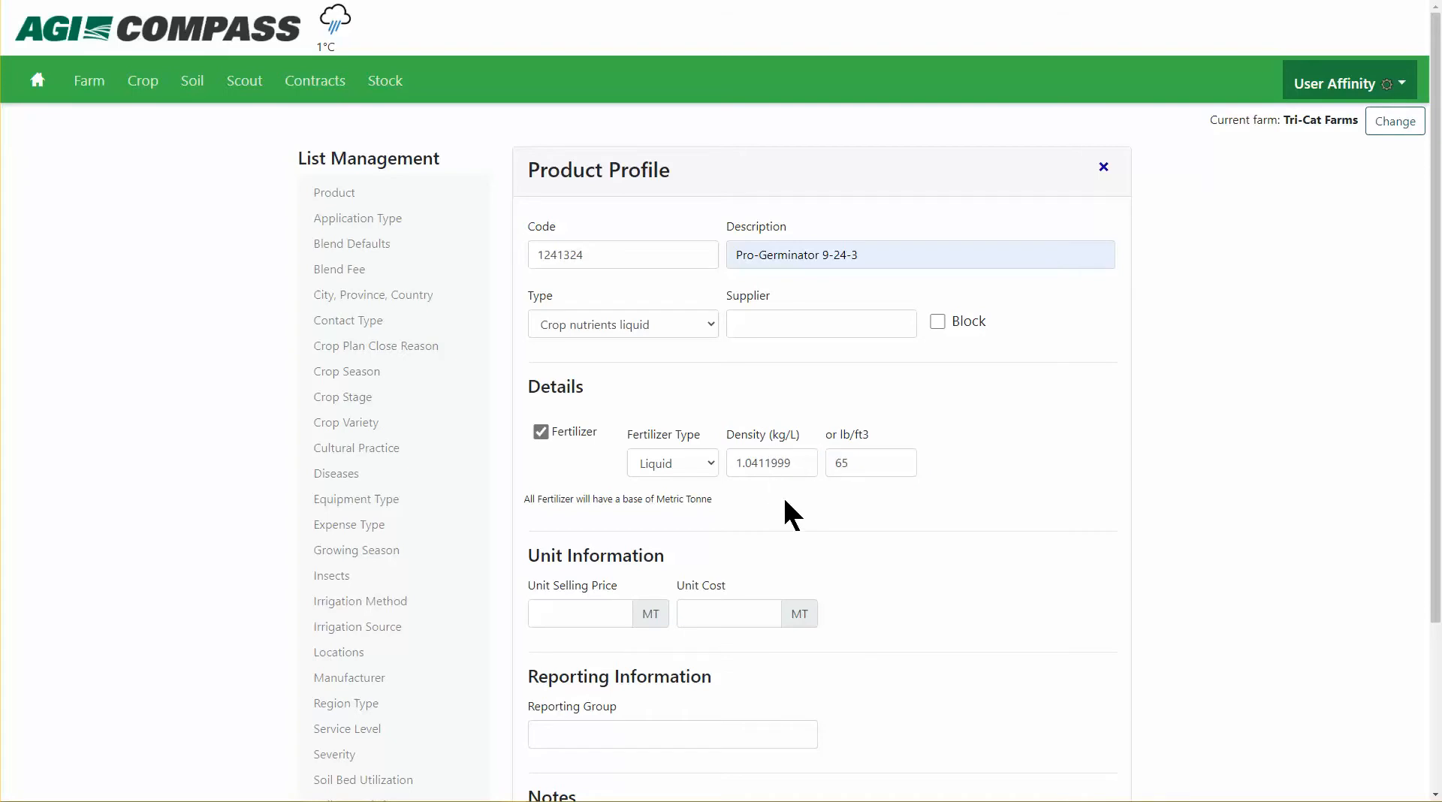
- Save the Pro-Germinator 9-24-3 product and review its units of measure
{"action": "scroll", "coordinate": [766, 511], "scroll_direction": "down", "scroll_amount": 1}
{"action": "left_click", "coordinate": [585, 511]}
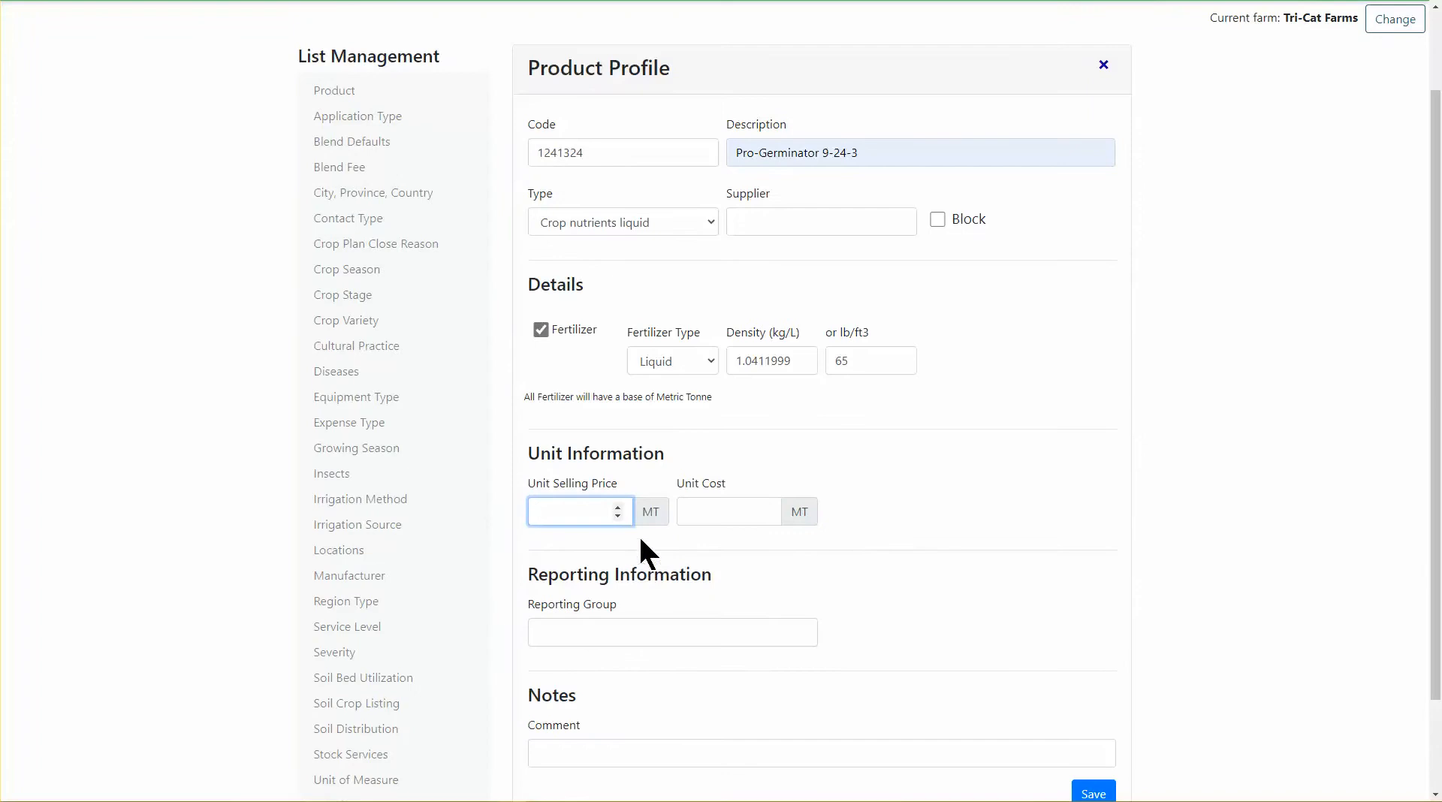
{"action": "left_click_drag", "start_coordinate": [728, 398], "coordinate": [523, 399]}
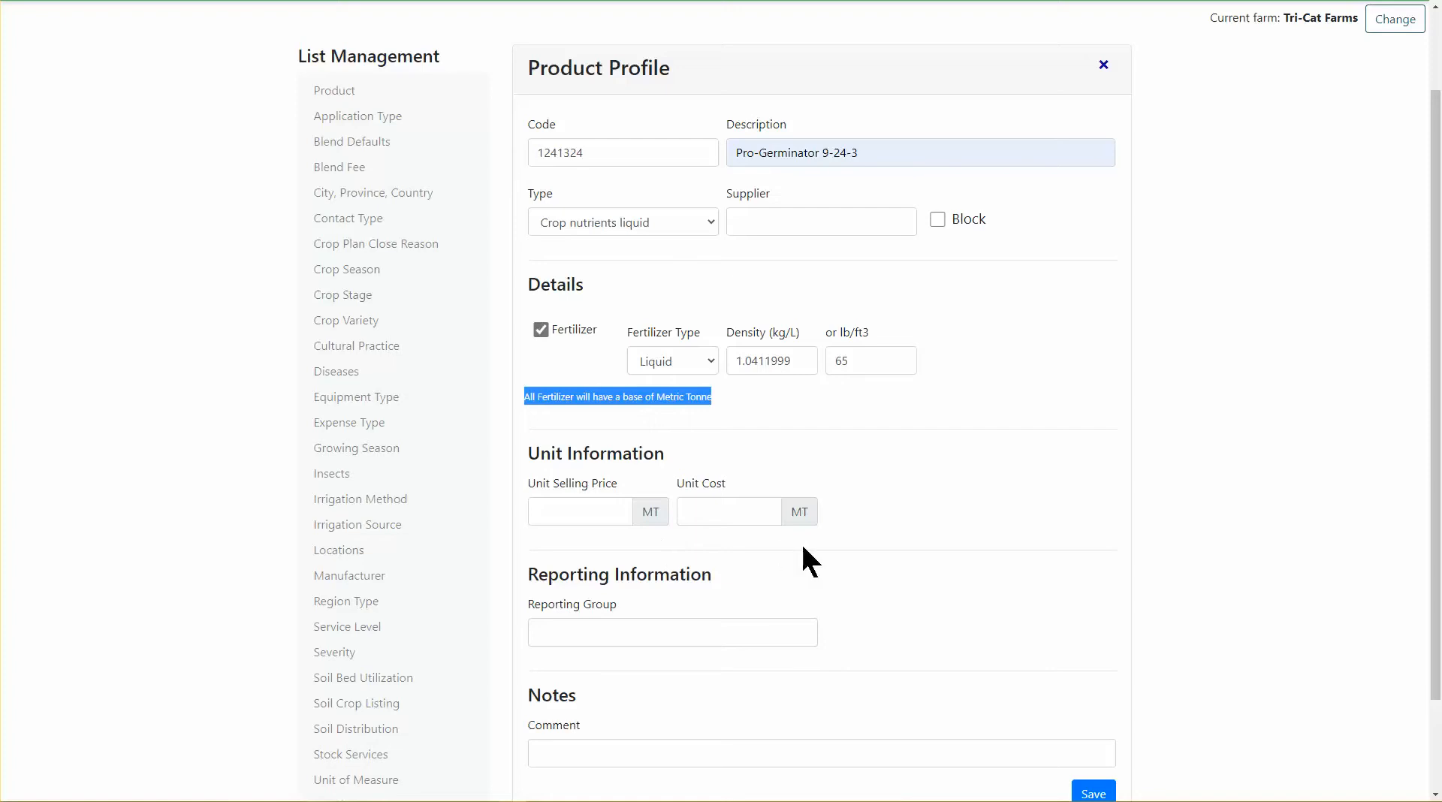
{"action": "scroll", "coordinate": [846, 542], "scroll_direction": "down", "scroll_amount": 2}
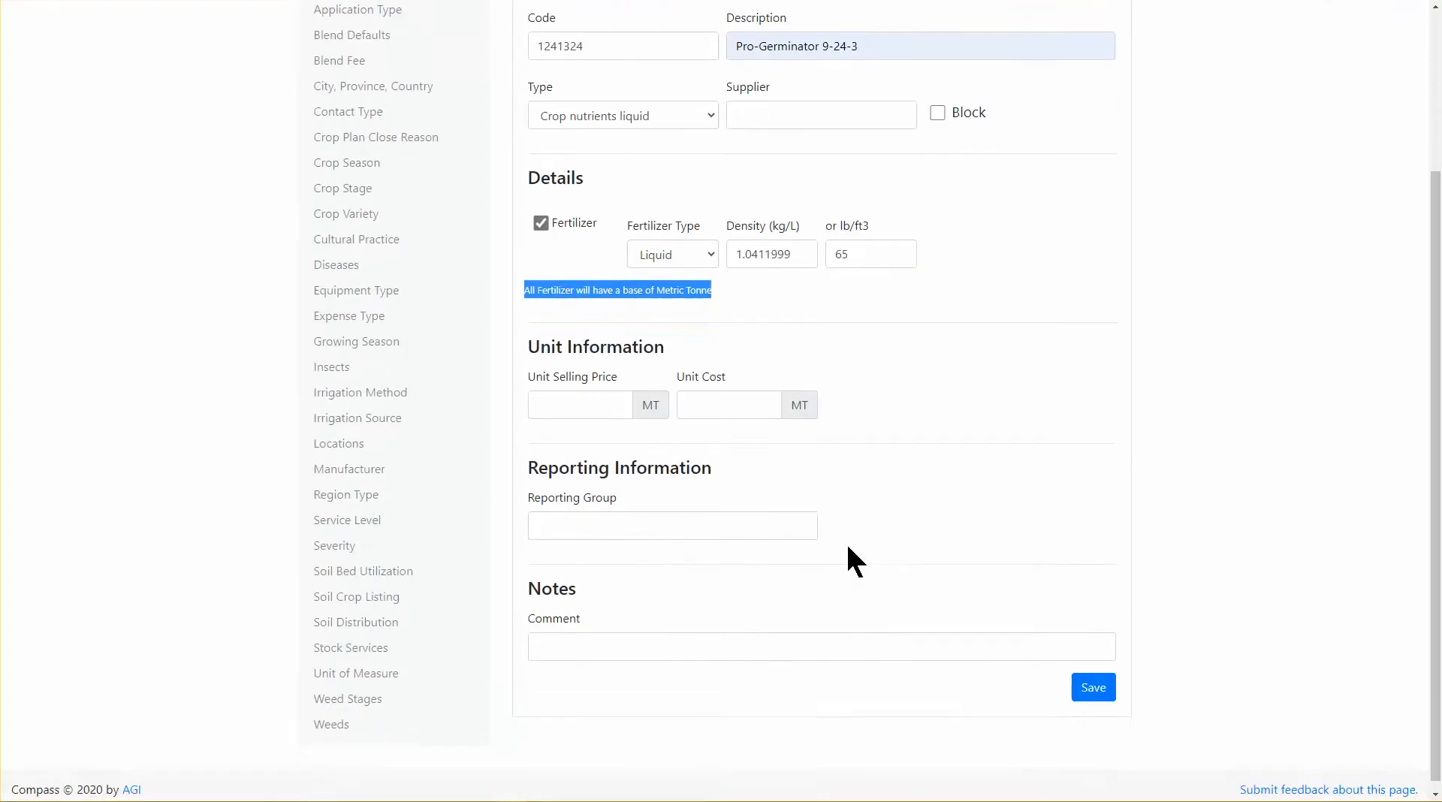
{"action": "left_click", "coordinate": [1092, 681]}
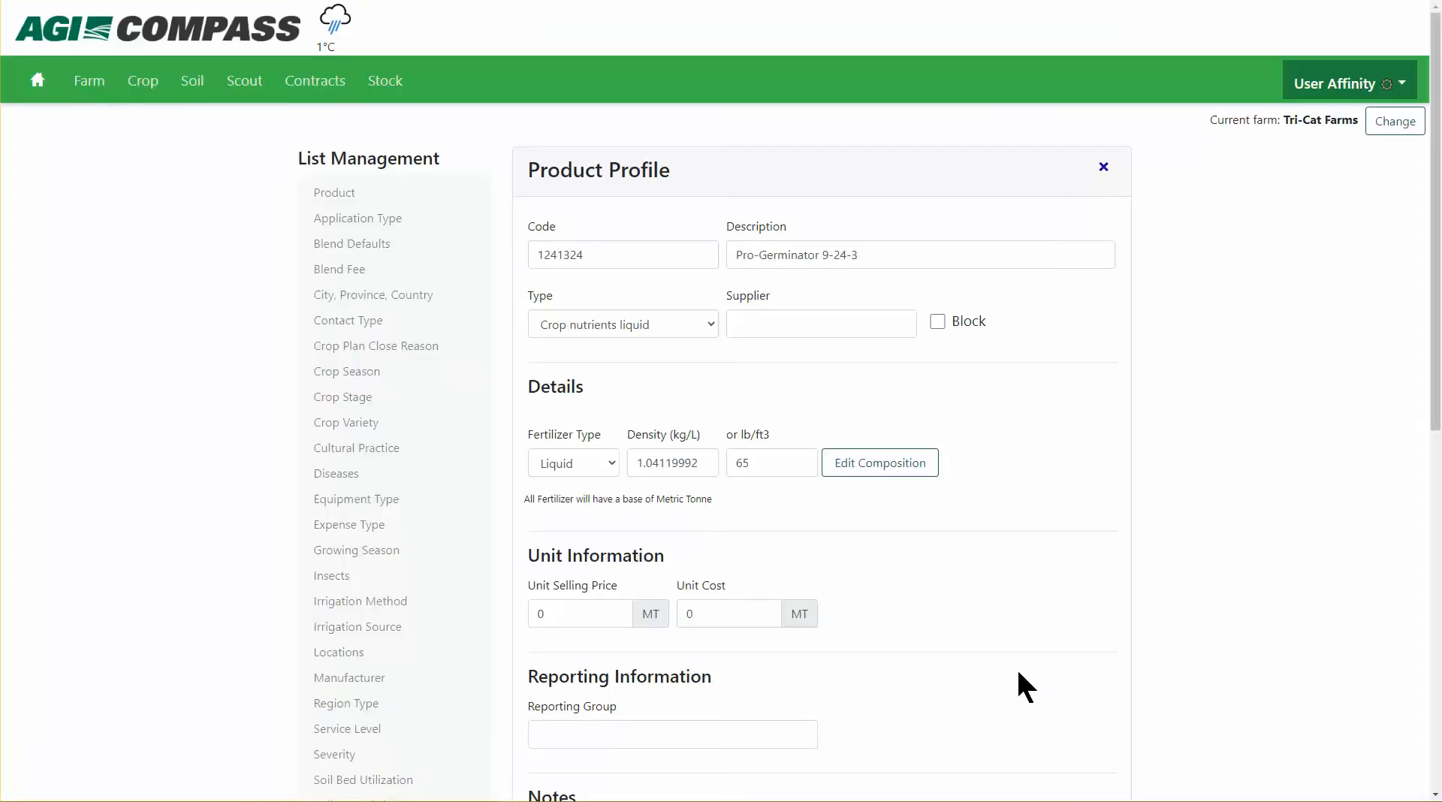
{"action": "scroll", "coordinate": [1011, 633], "scroll_direction": "down", "scroll_amount": 2}
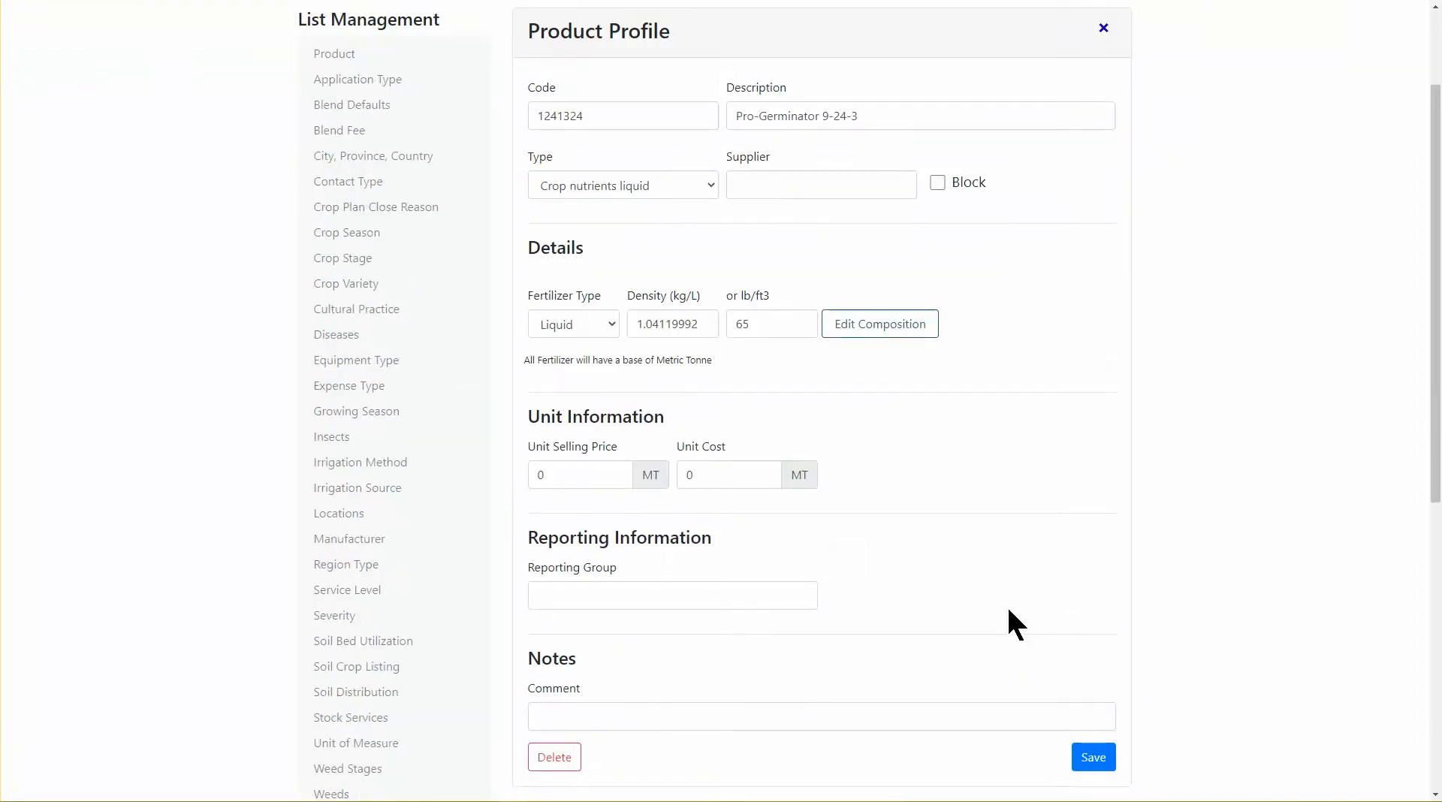
{"action": "scroll", "coordinate": [1006, 720], "scroll_direction": "down", "scroll_amount": 5}
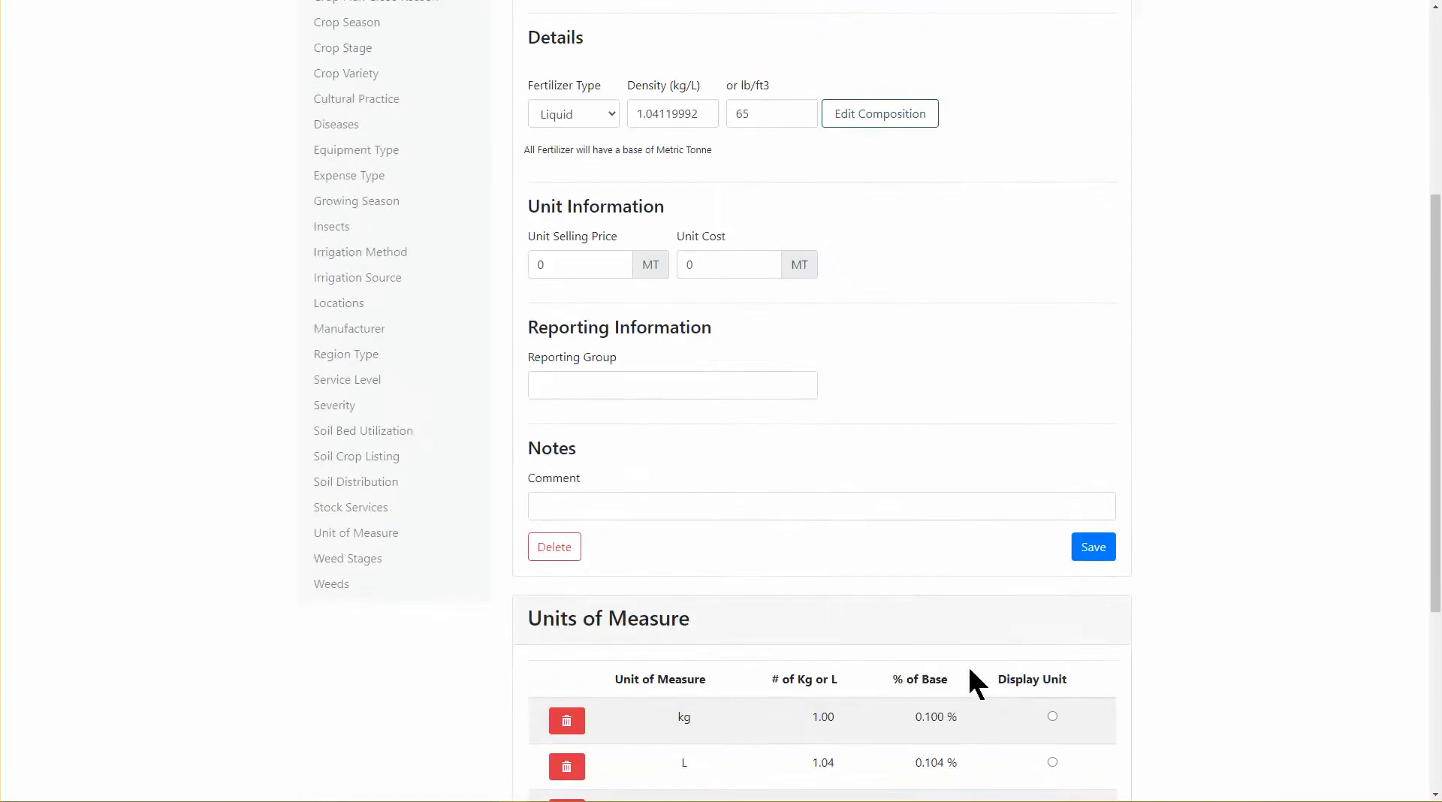
{"action": "scroll", "coordinate": [866, 571], "scroll_direction": "down", "scroll_amount": 1}
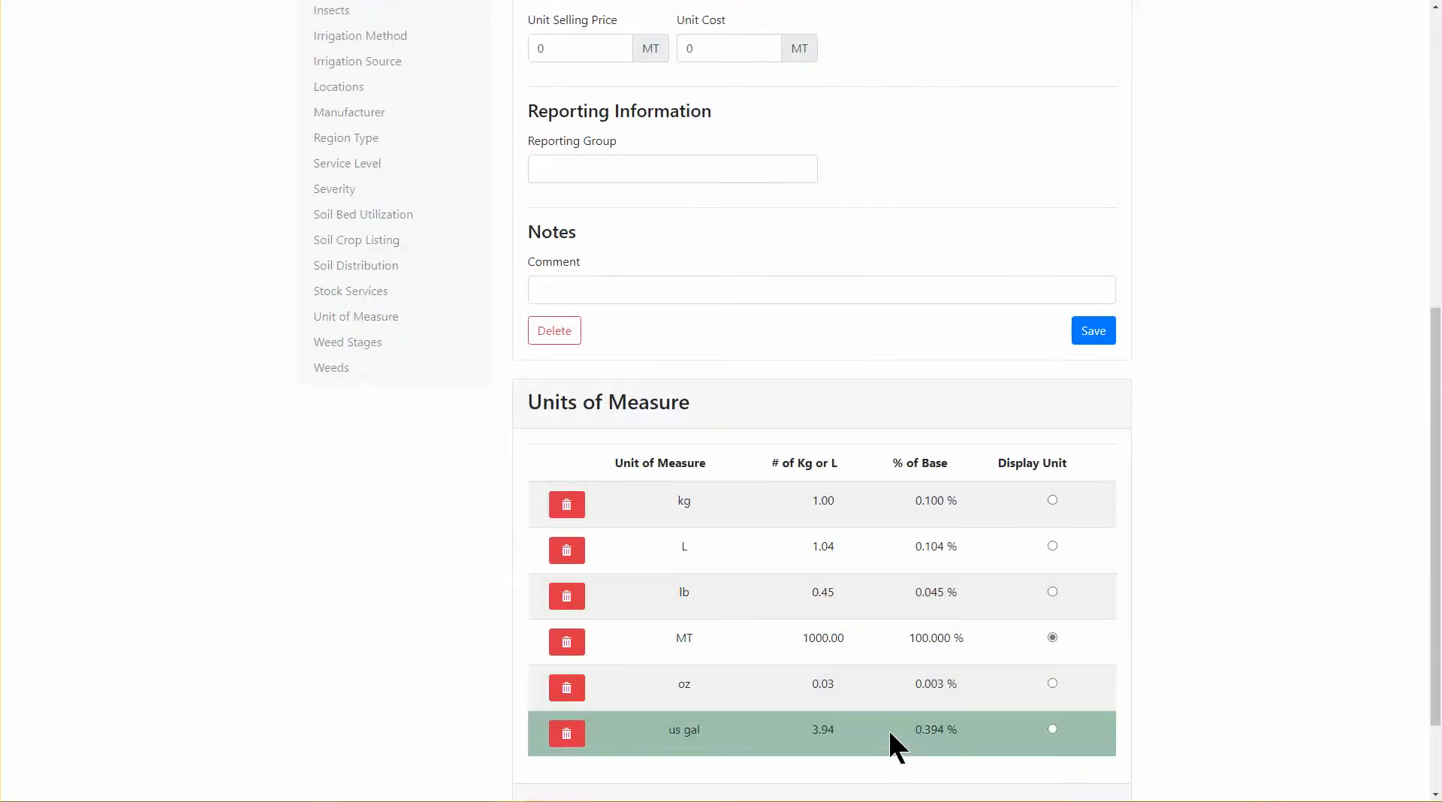
{"action": "scroll", "coordinate": [913, 537], "scroll_direction": "up", "scroll_amount": 7}
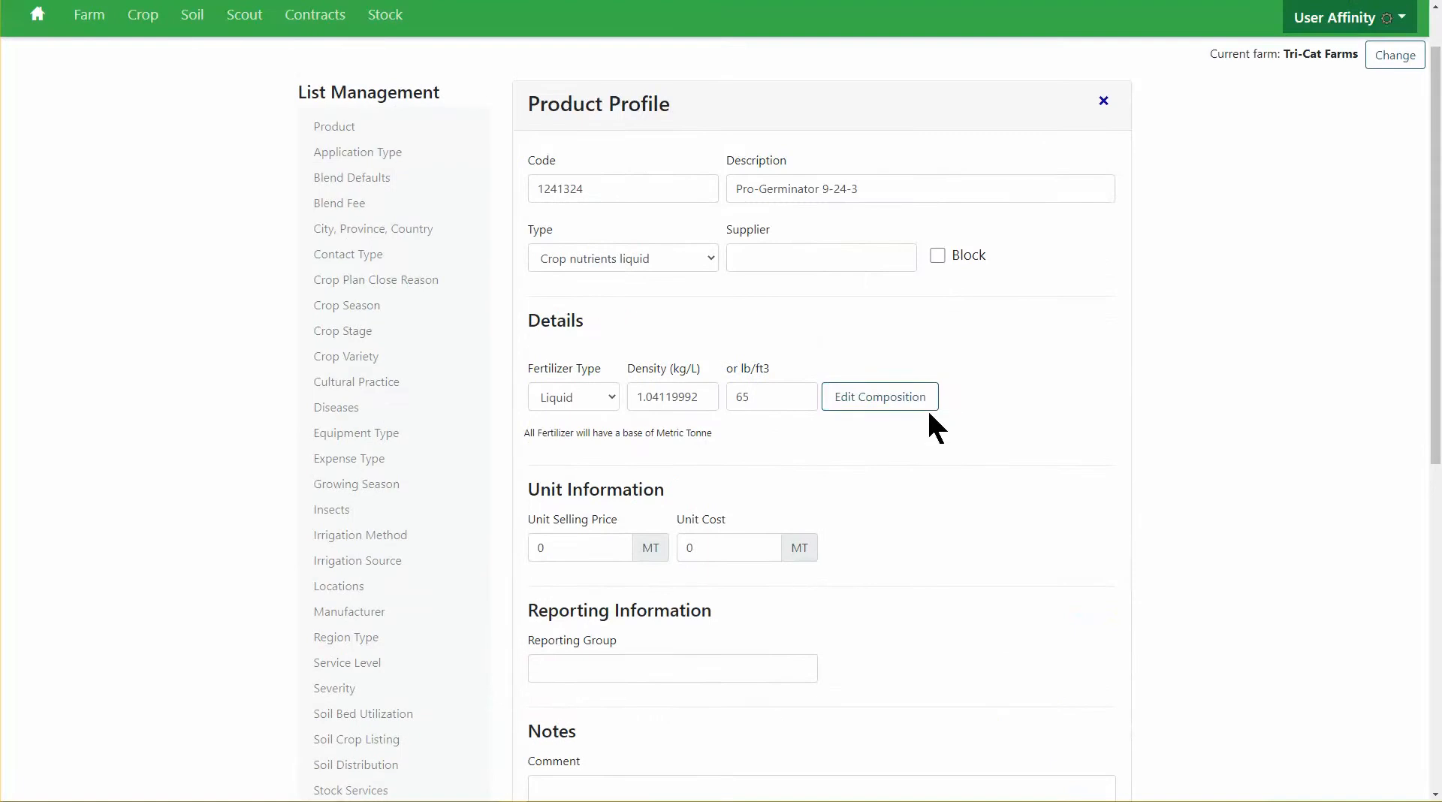
- Set the fertilizer's composition to N 9, P 24 and K 3, save it and return to the product profile
{"action": "left_click", "coordinate": [880, 397]}
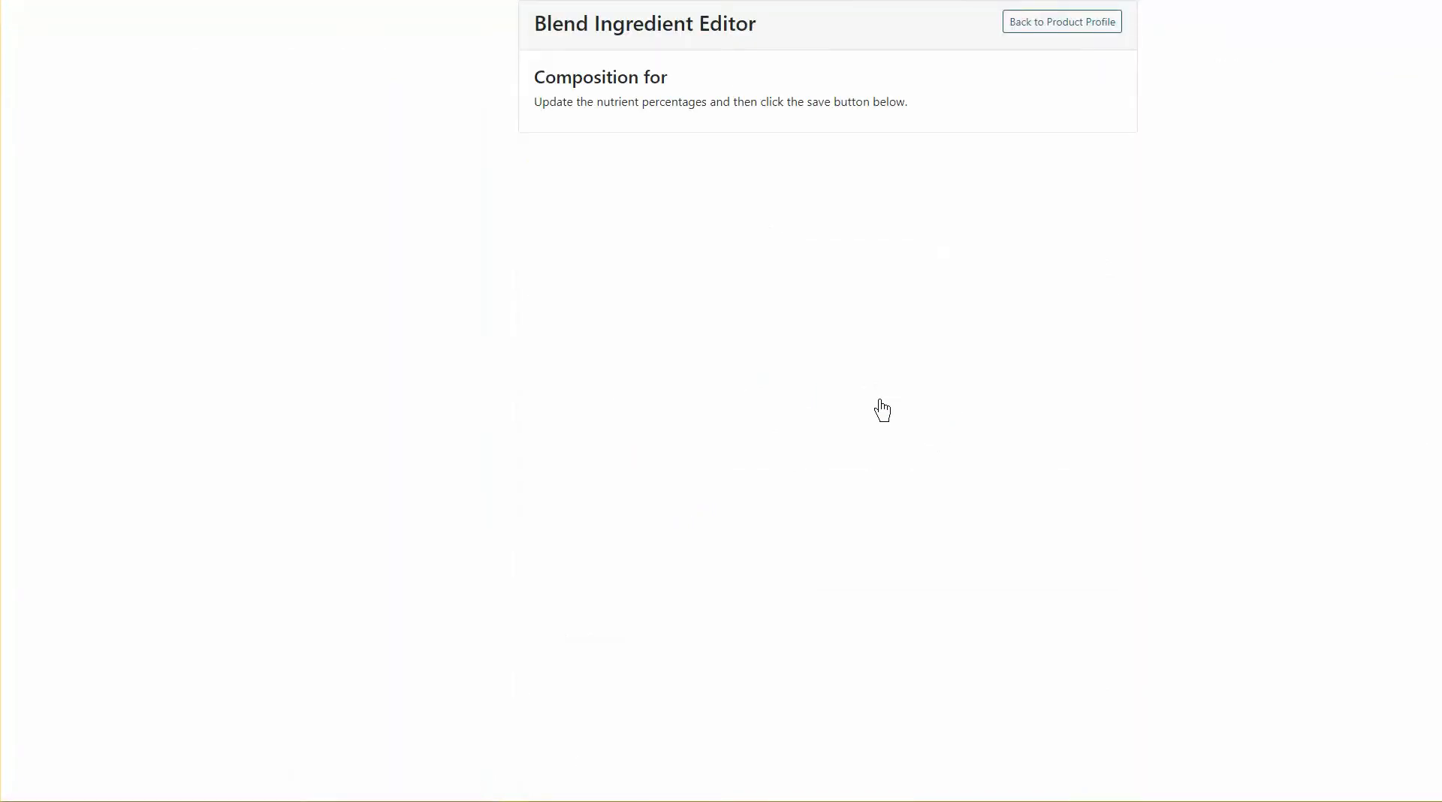
{"action": "left_click", "coordinate": [573, 307]}
{"action": "type", "text": "9"}
{"action": "key", "text": "Tab"}
{"action": "type", "text": "24"}
{"action": "key", "text": "Tab"}
{"action": "type", "text": "3"}
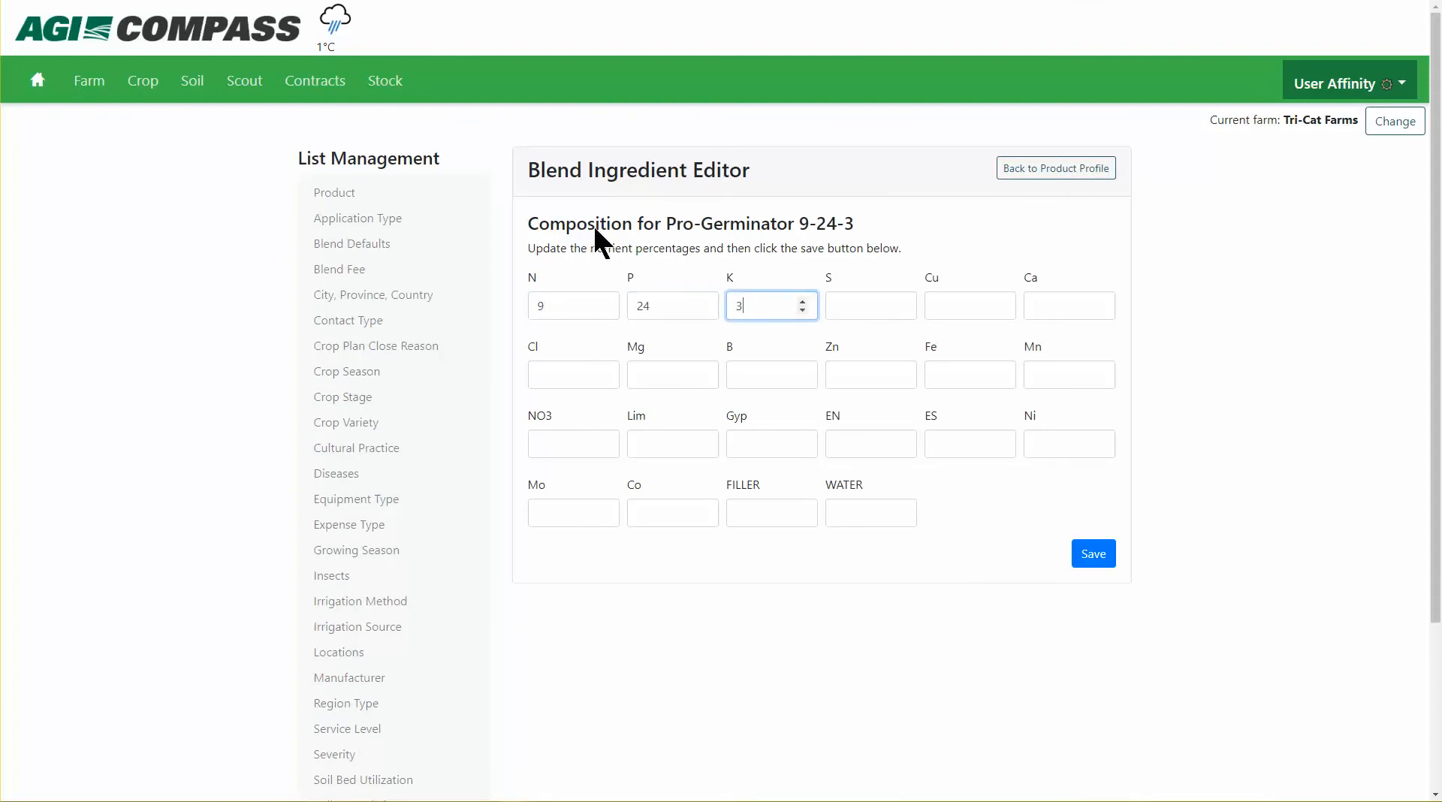
{"action": "left_click", "coordinate": [1101, 556]}
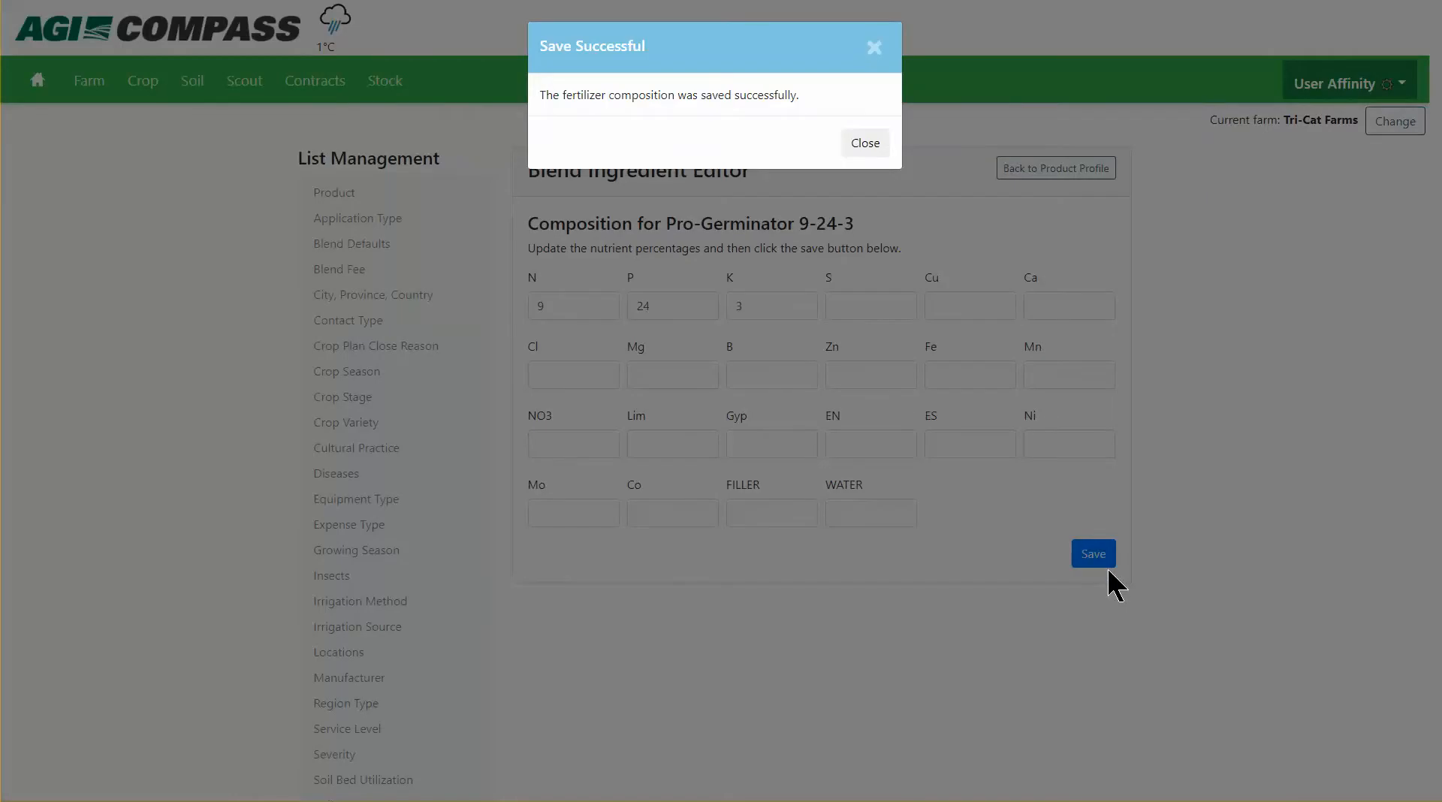
{"action": "left_click", "coordinate": [863, 144]}
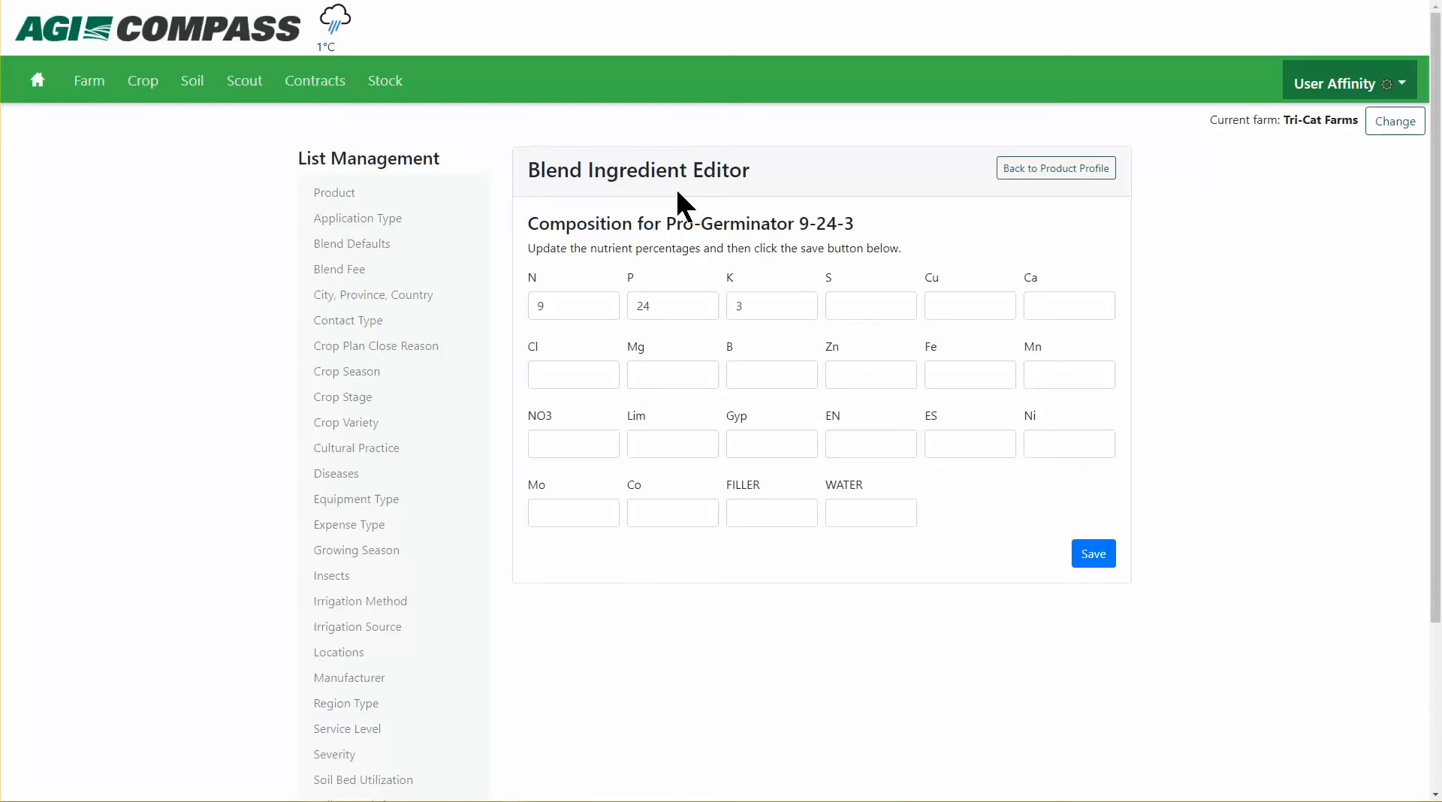
{"action": "left_click", "coordinate": [1031, 177]}
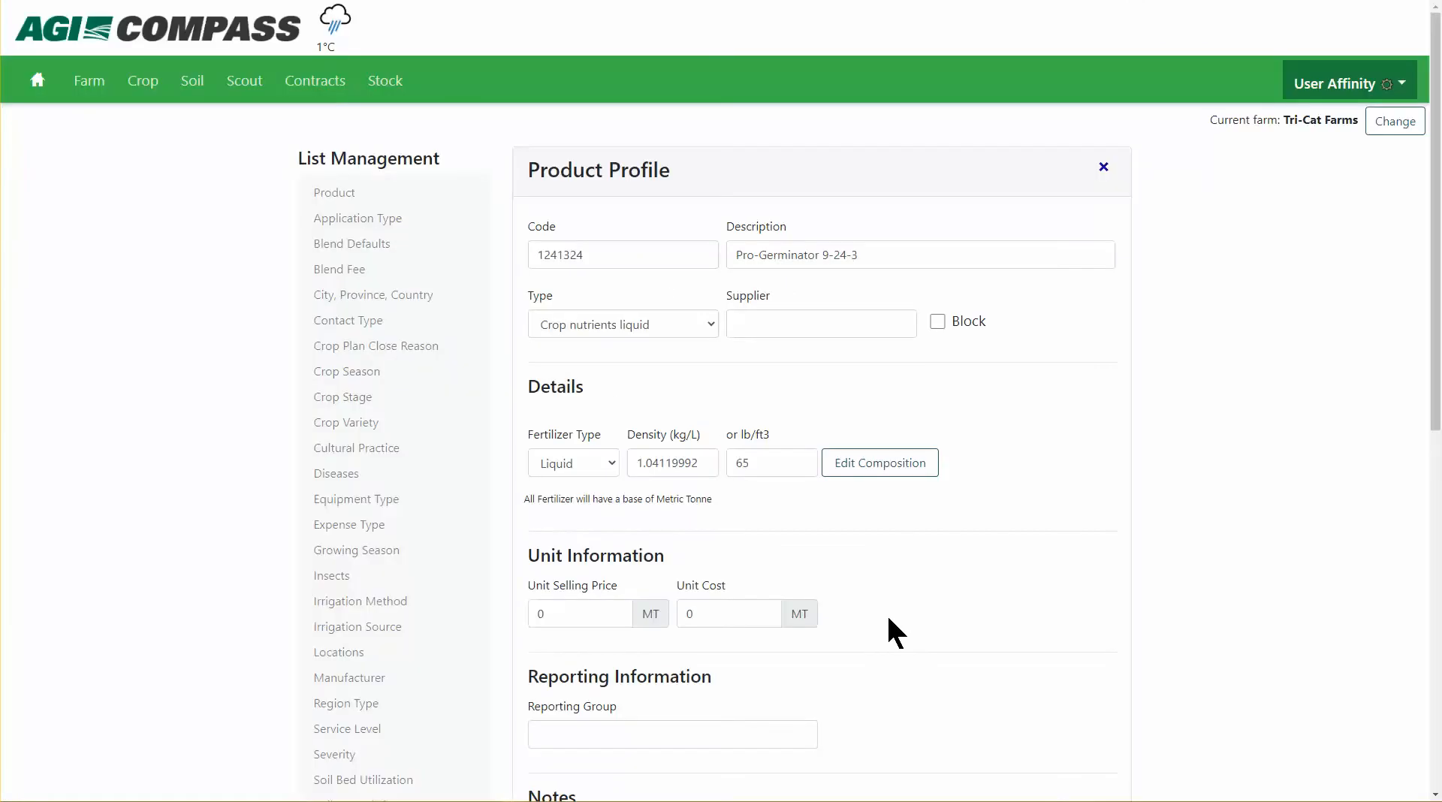
- Permanently delete the Pro-Germinator 9-24-3 product
{"action": "scroll", "coordinate": [886, 623], "scroll_direction": "down", "scroll_amount": 5}
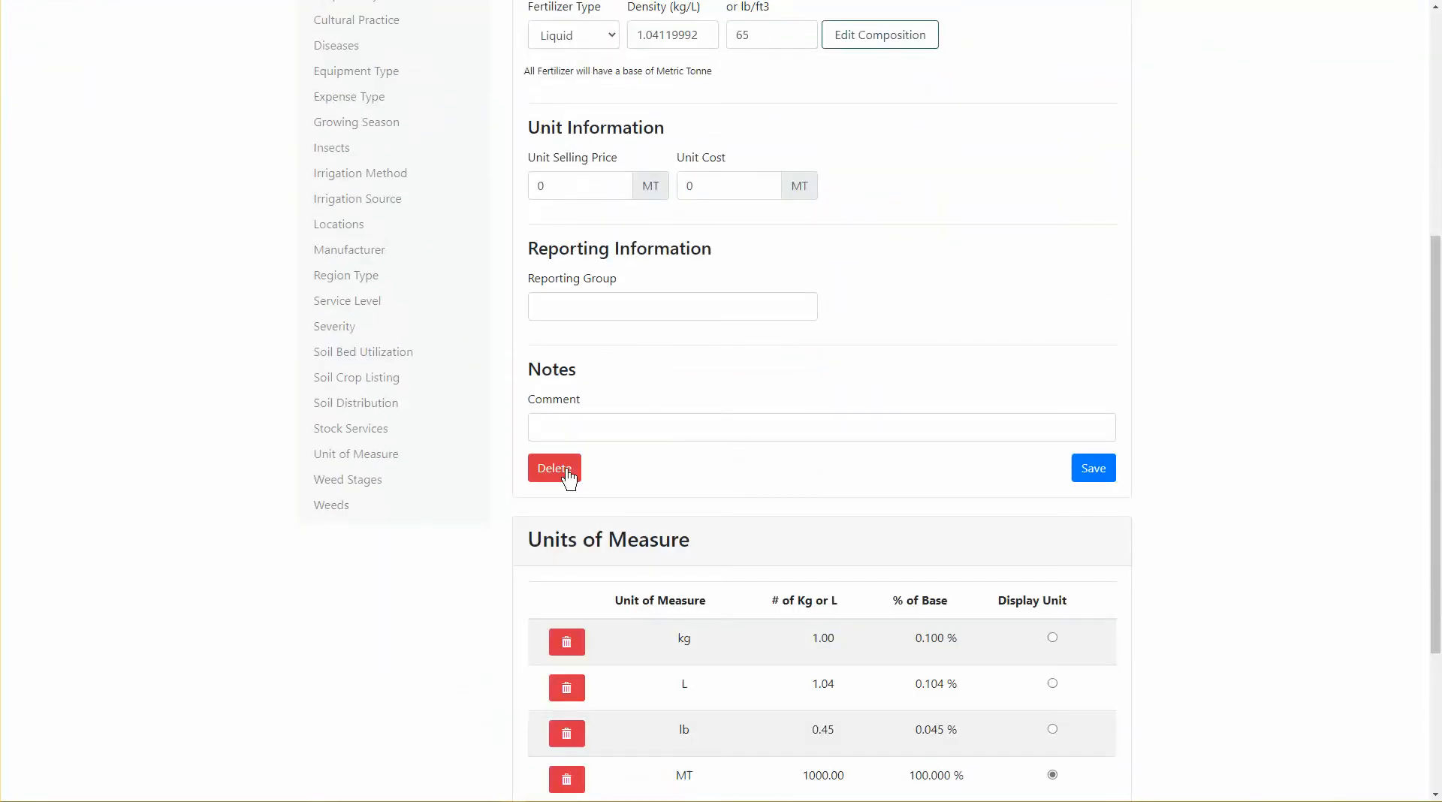
{"action": "left_click", "coordinate": [556, 469]}
{"action": "left_click", "coordinate": [574, 163]}
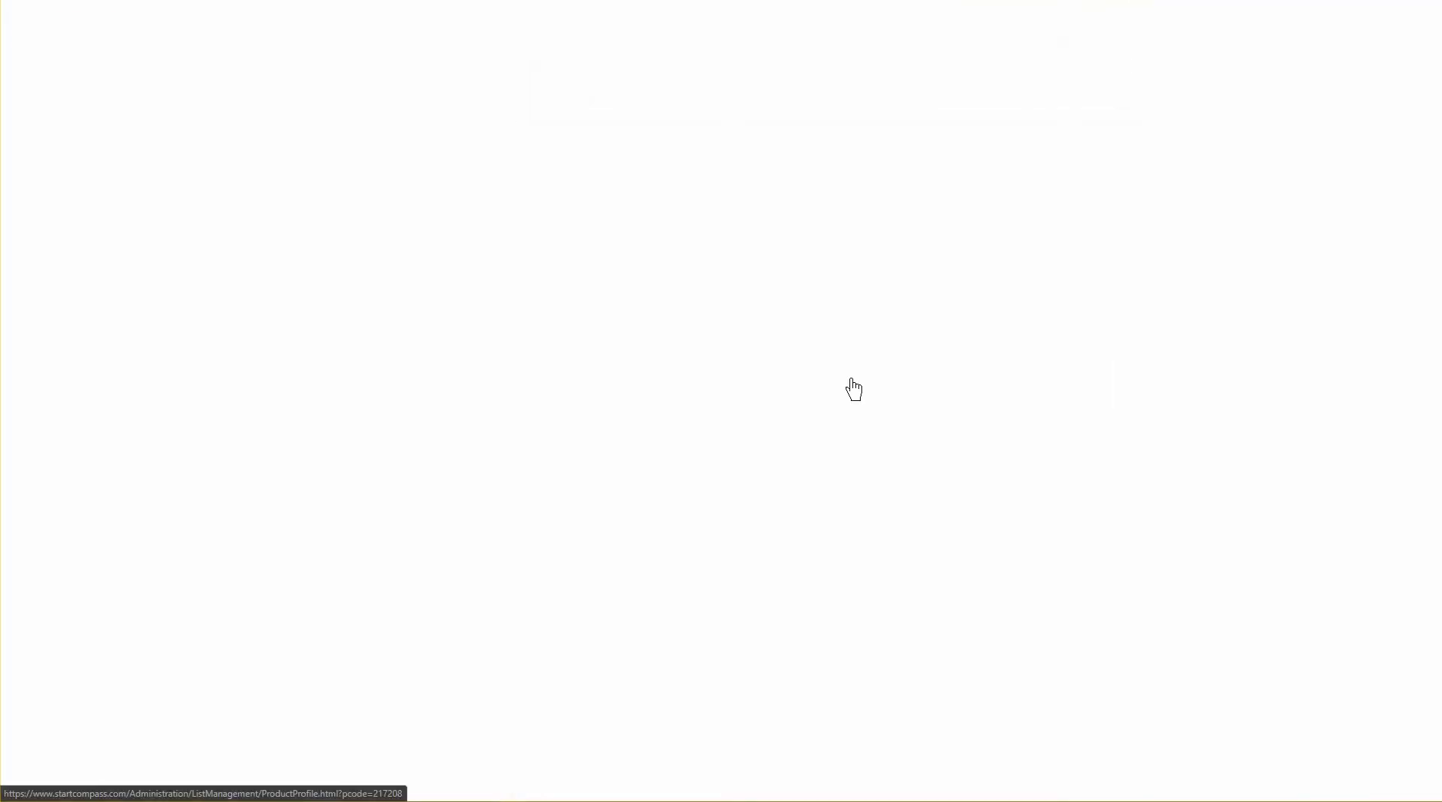
- Start a new product with code 2342352 and description "granular product"
{"action": "left_click", "coordinate": [700, 186]}
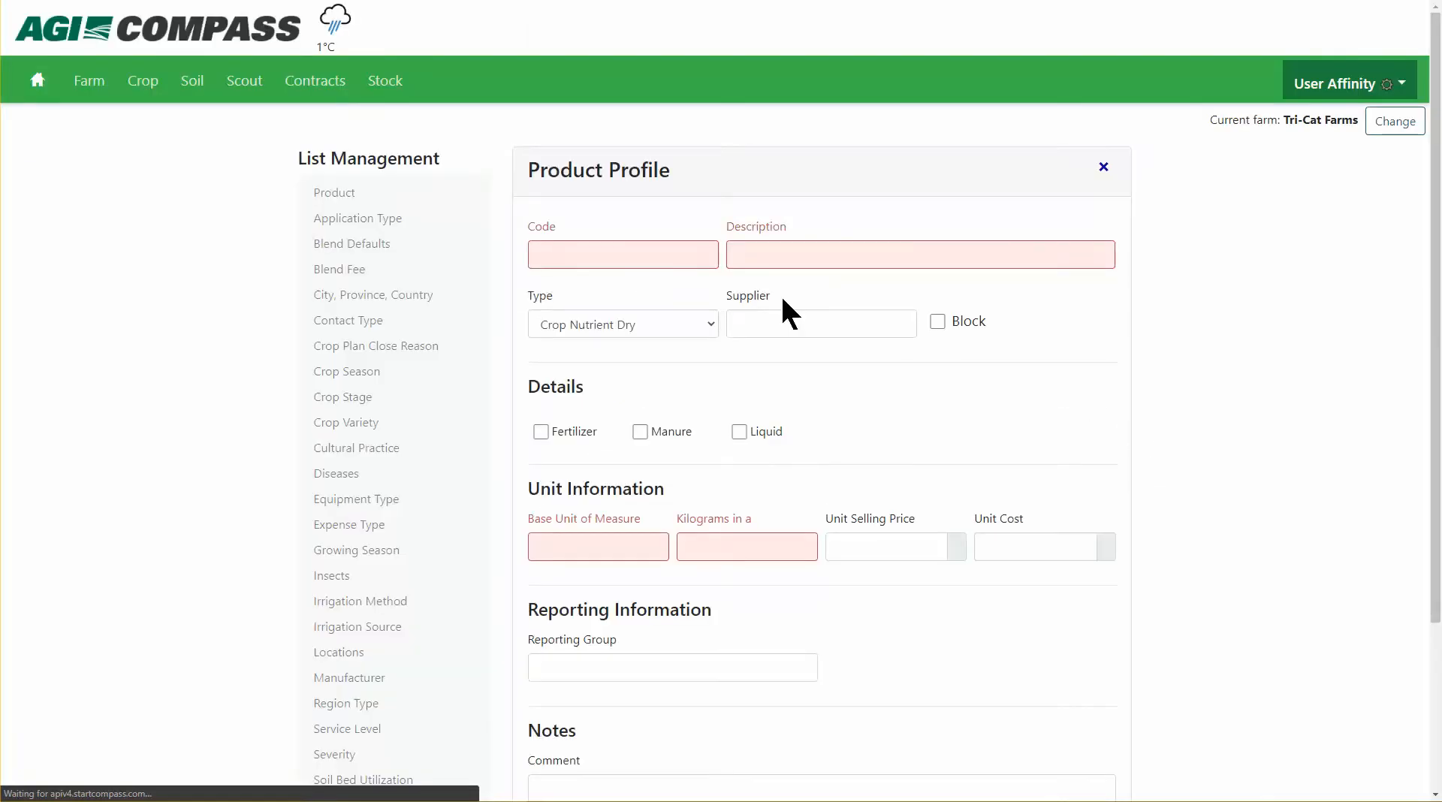
{"action": "left_click", "coordinate": [666, 260]}
{"action": "type", "text": "2342352"}
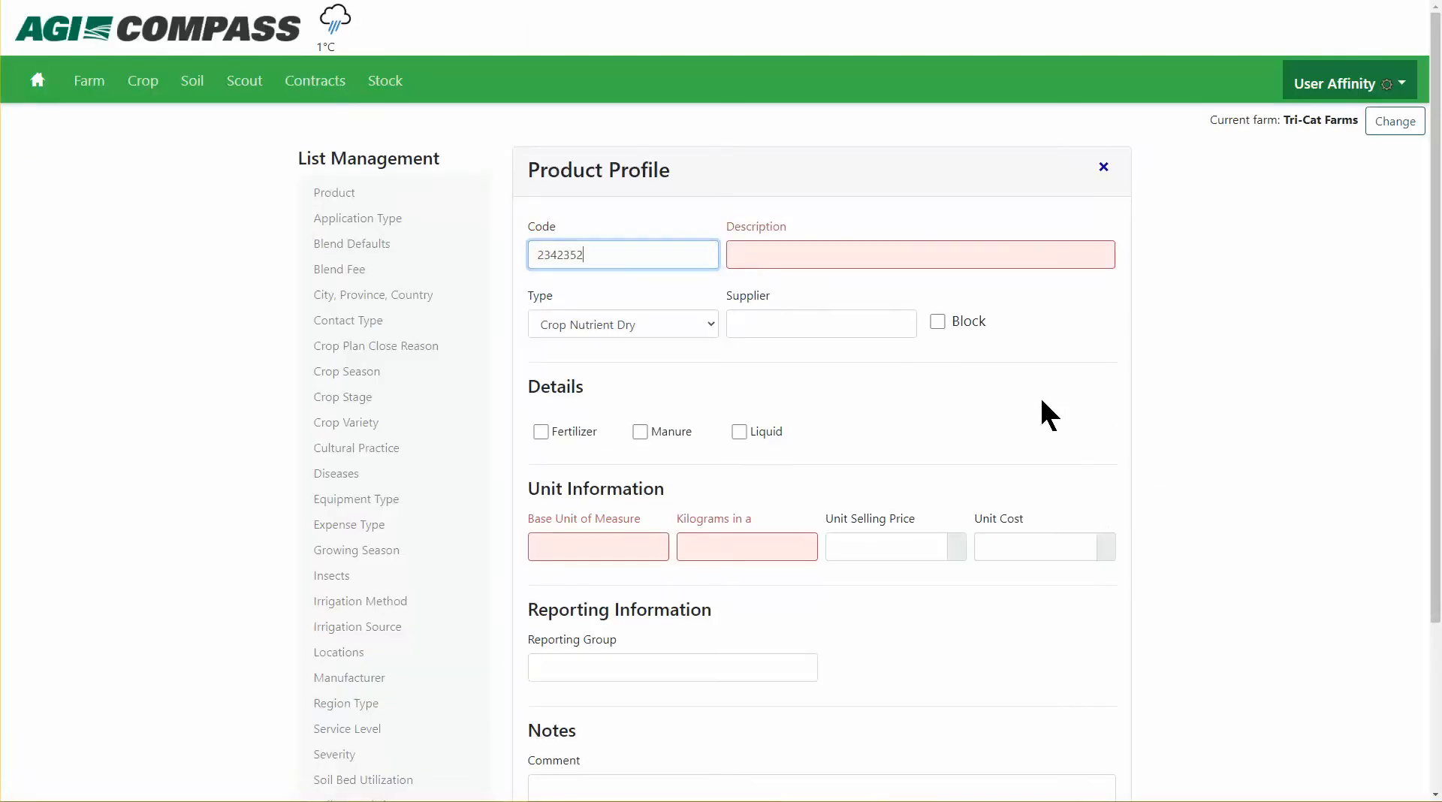
{"action": "left_click", "coordinate": [933, 256]}
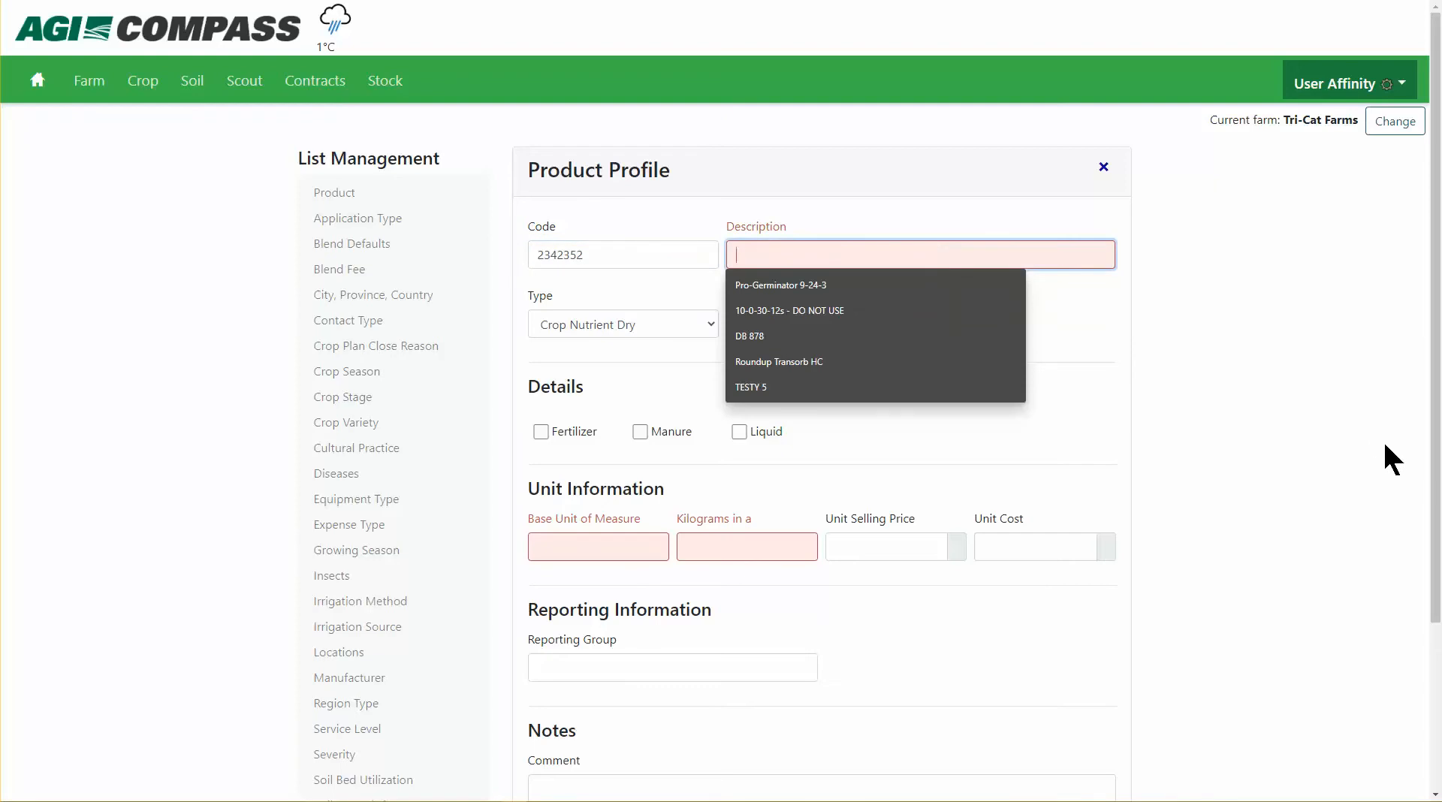
{"action": "type", "text": "granula"}
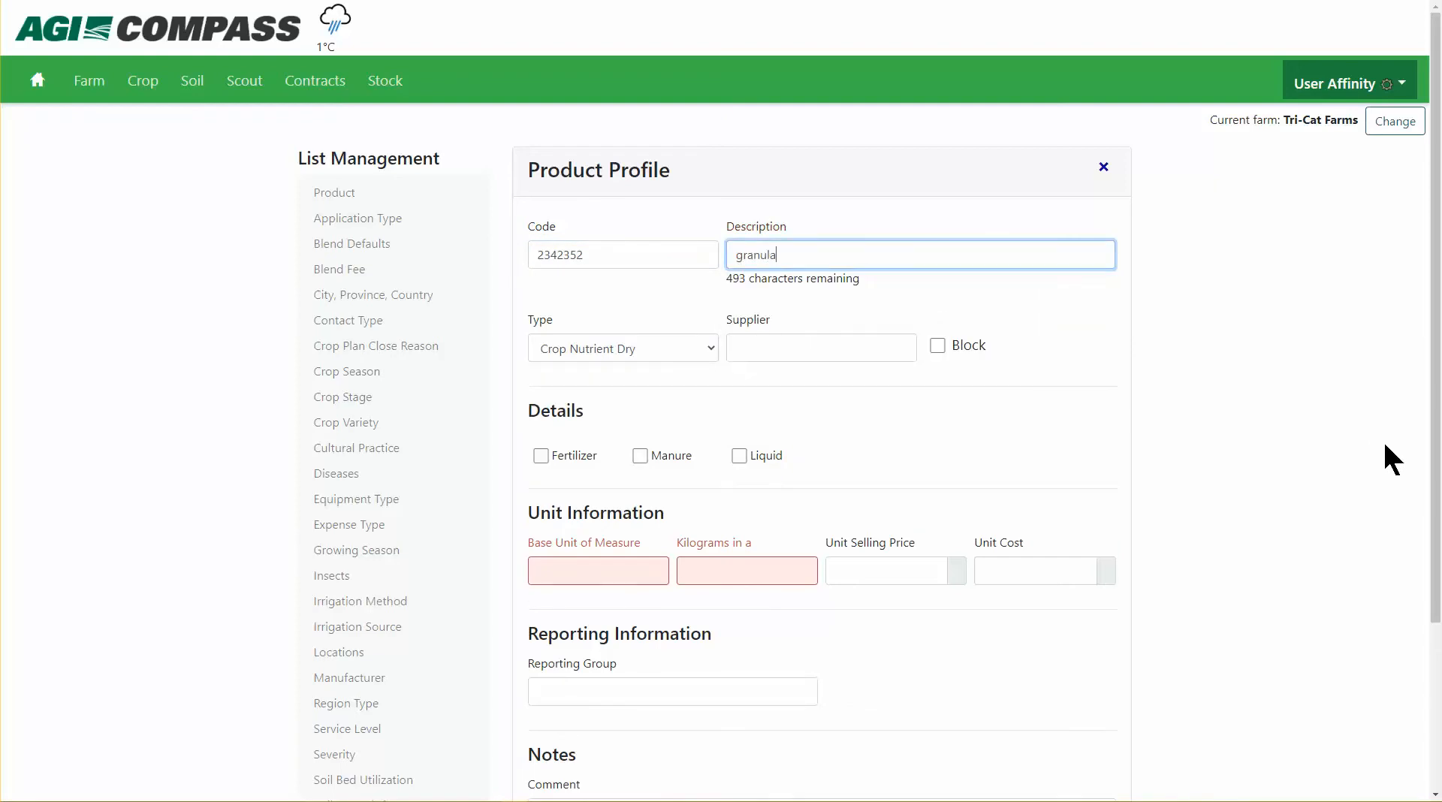
{"action": "type", "text": "r product"}
{"action": "key", "text": "Tab"}
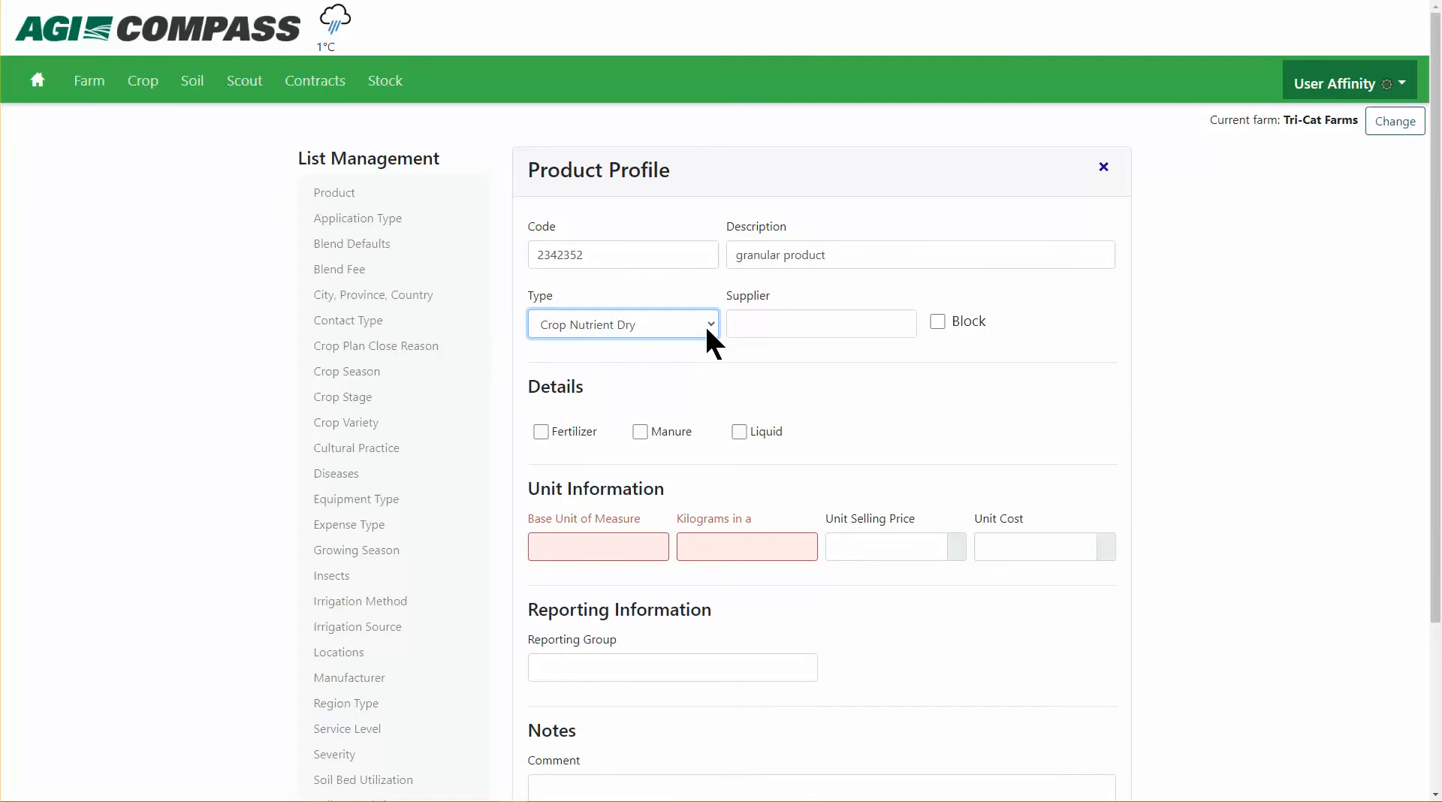
- Set the granular product's type to Insecticide and its base unit of measure to KG with 1 kilogram per unit
{"action": "left_click", "coordinate": [704, 323]}
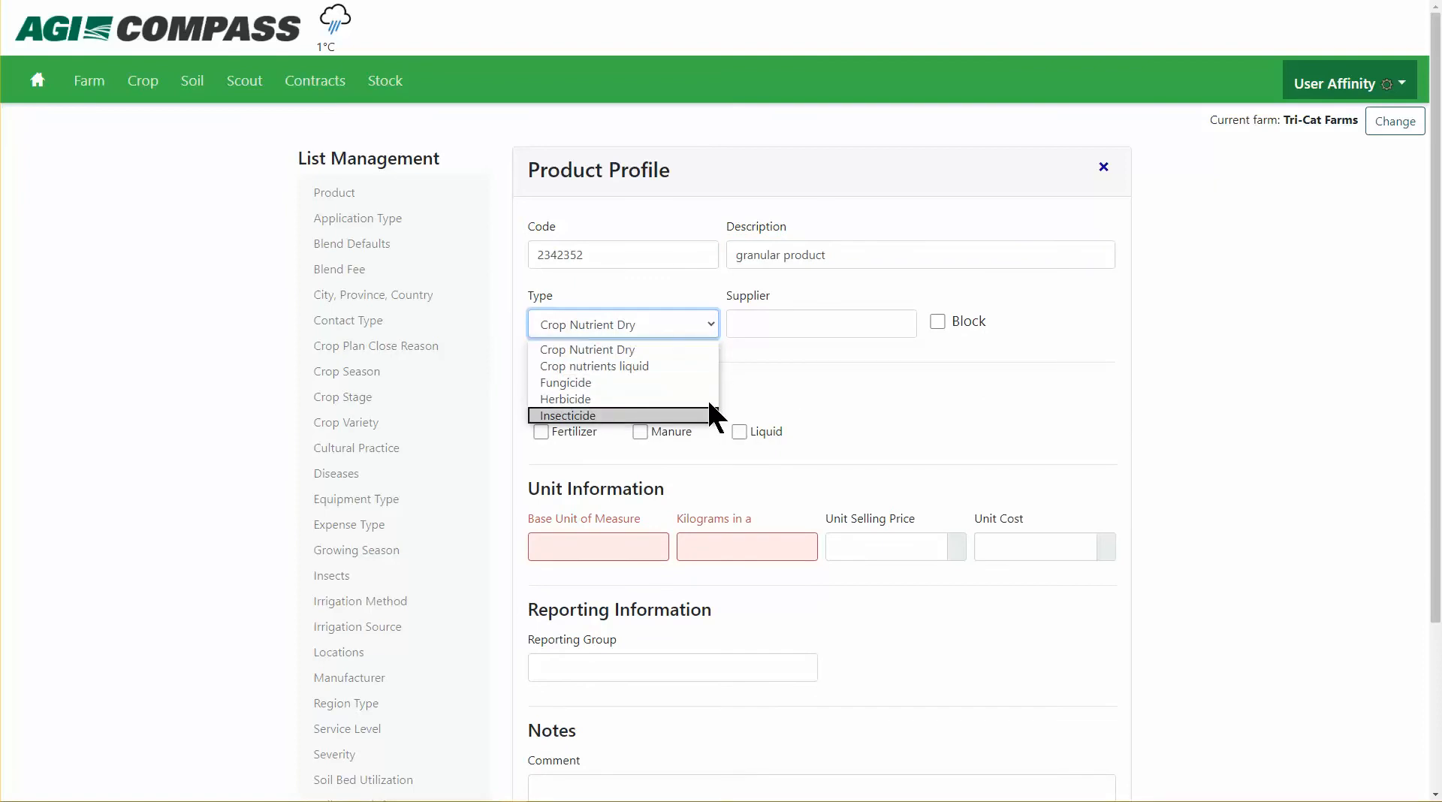
{"action": "left_click", "coordinate": [674, 415]}
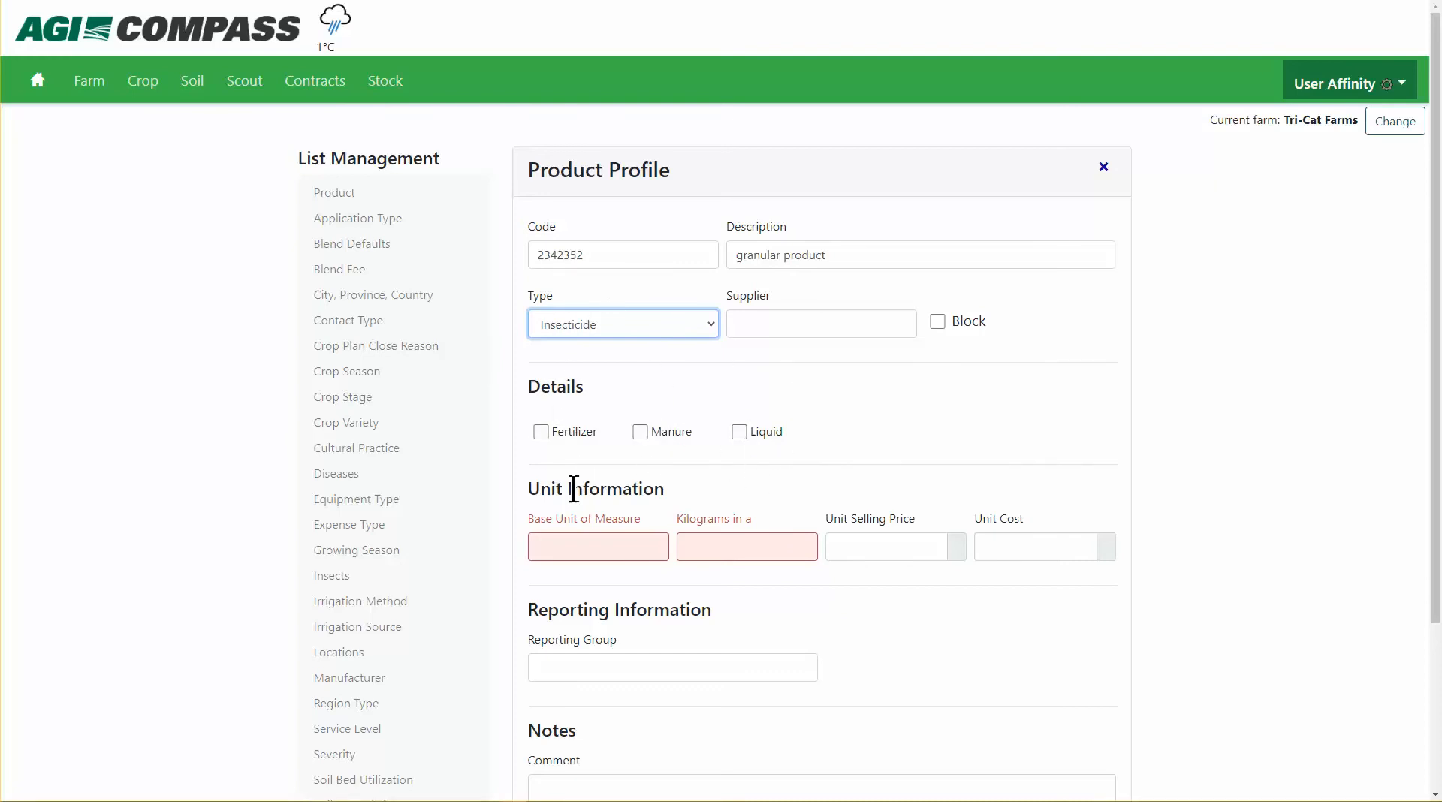
{"action": "left_click", "coordinate": [602, 544]}
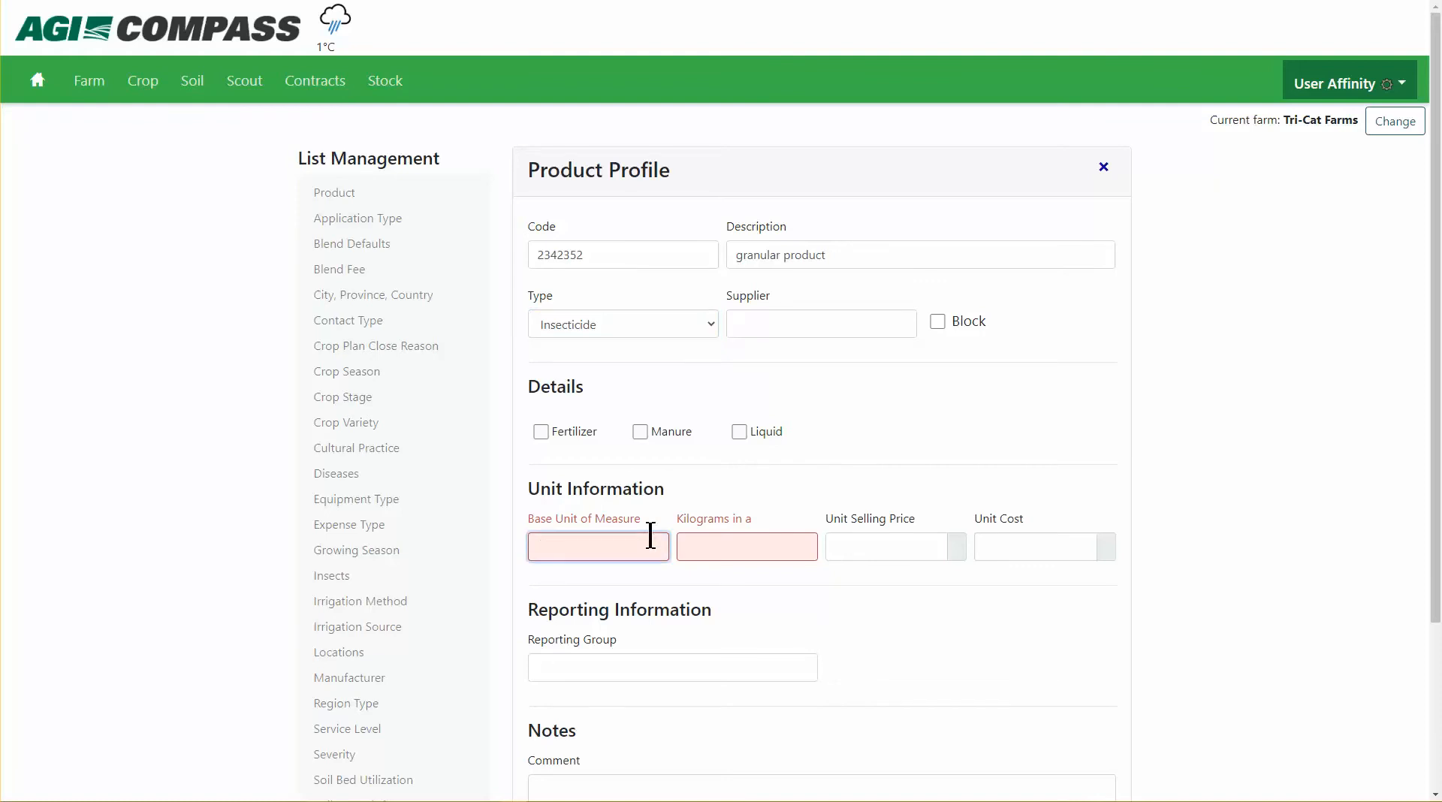
{"action": "type", "text": "KG"}
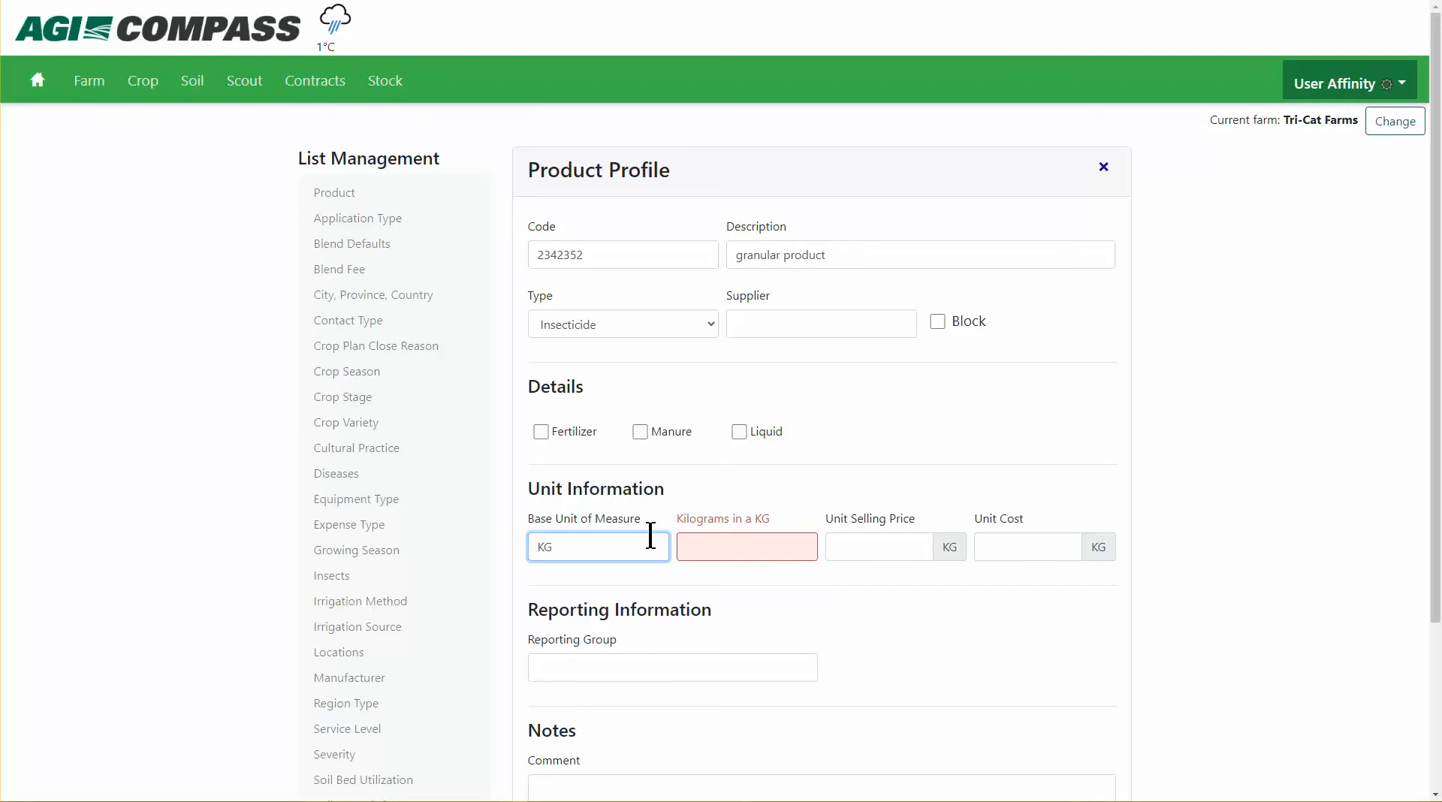
{"action": "key", "text": "Tab"}
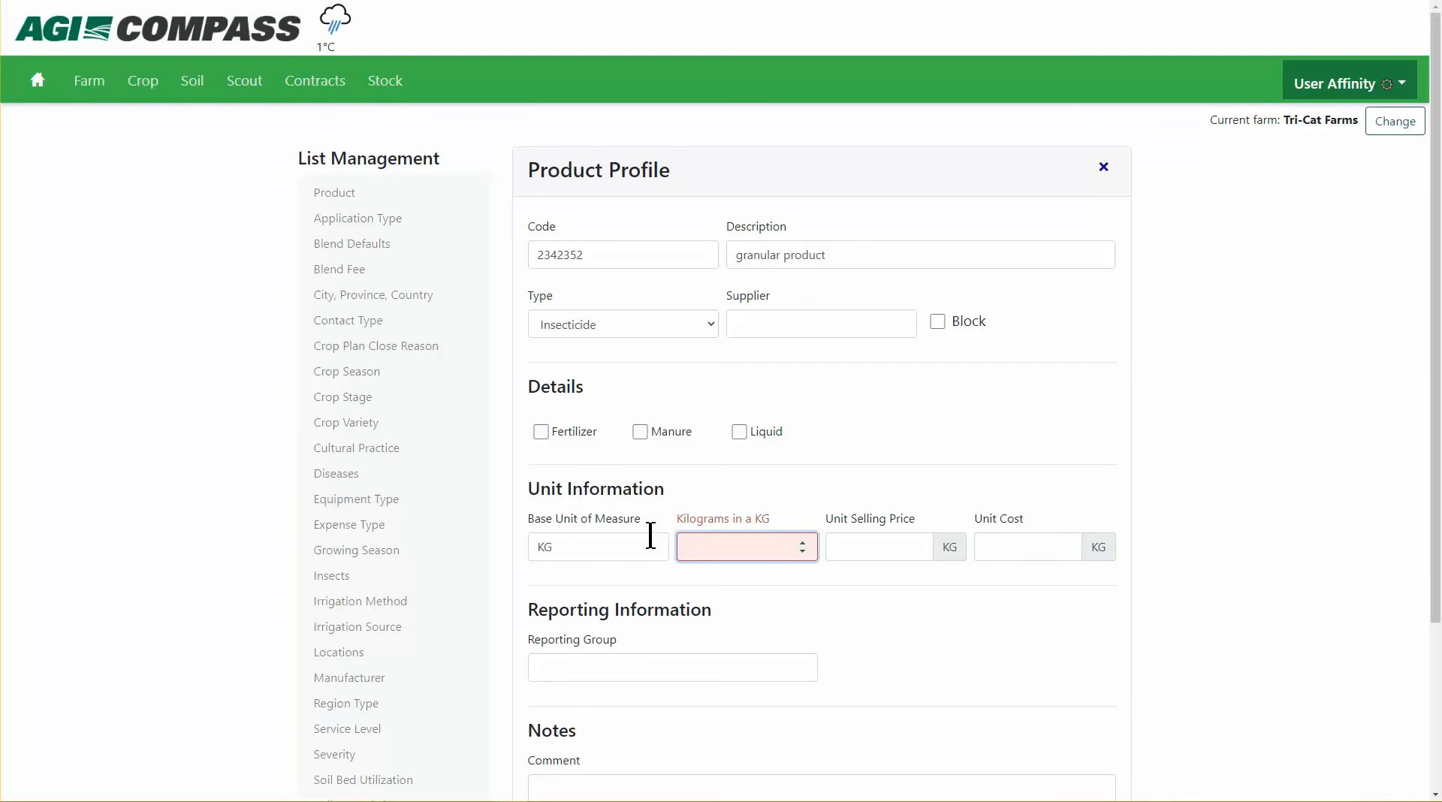
{"action": "type", "text": "1"}
{"action": "key", "text": "Tab"}
{"action": "scroll", "coordinate": [1006, 584], "scroll_direction": "down", "scroll_amount": 3}
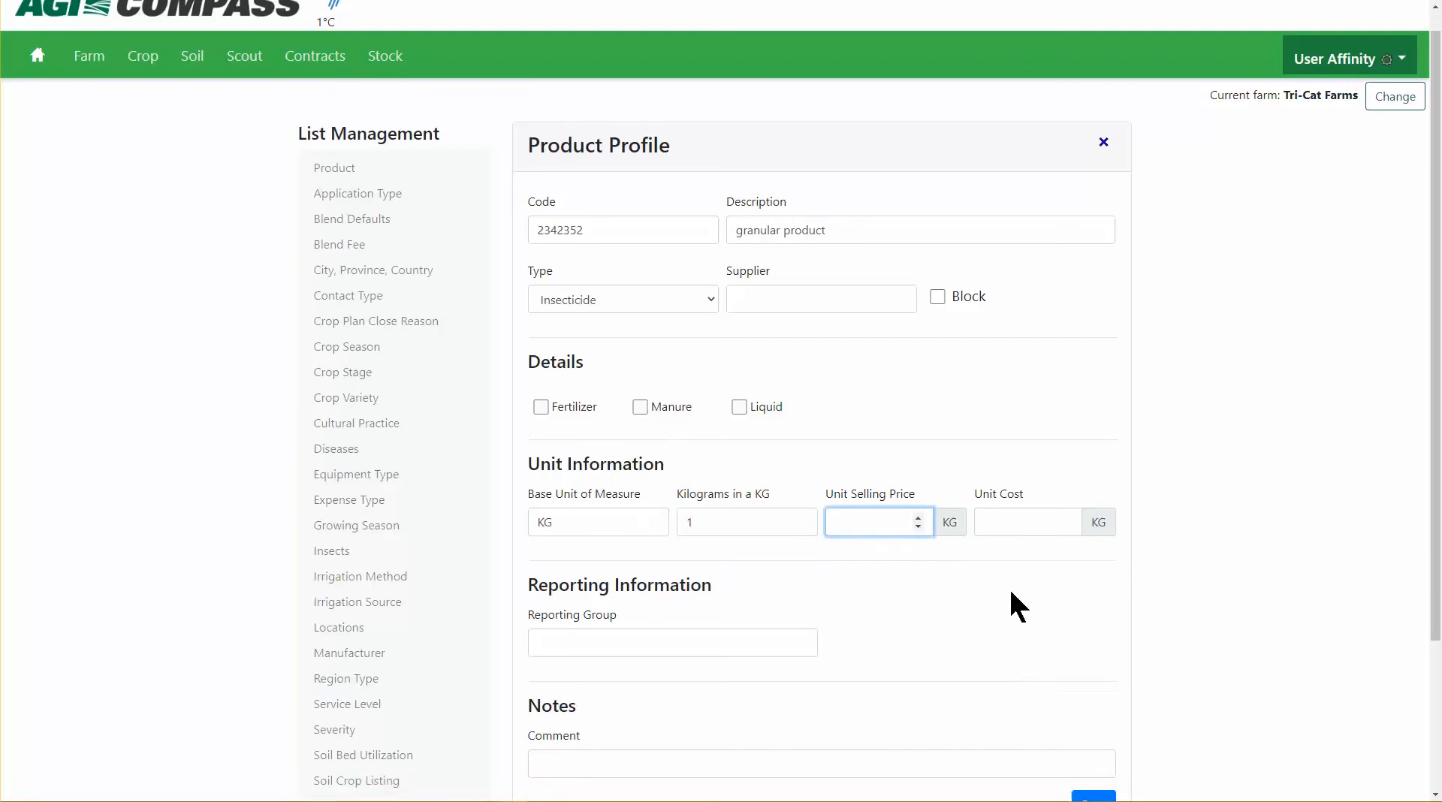
- Save the granular product and review its units of measure and the fields for adding another unit
{"action": "left_click", "coordinate": [1092, 622]}
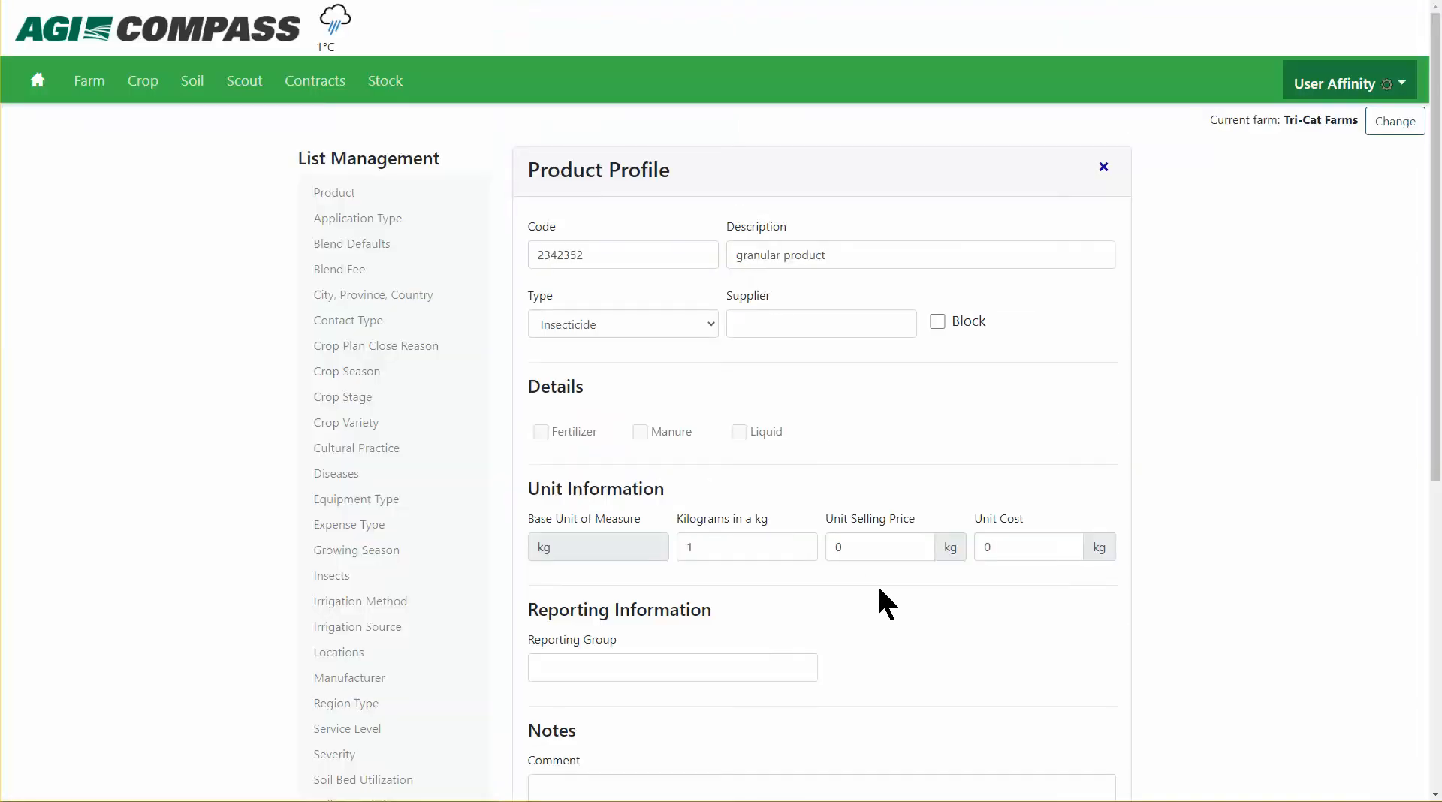
{"action": "scroll", "coordinate": [875, 587], "scroll_direction": "down", "scroll_amount": 5}
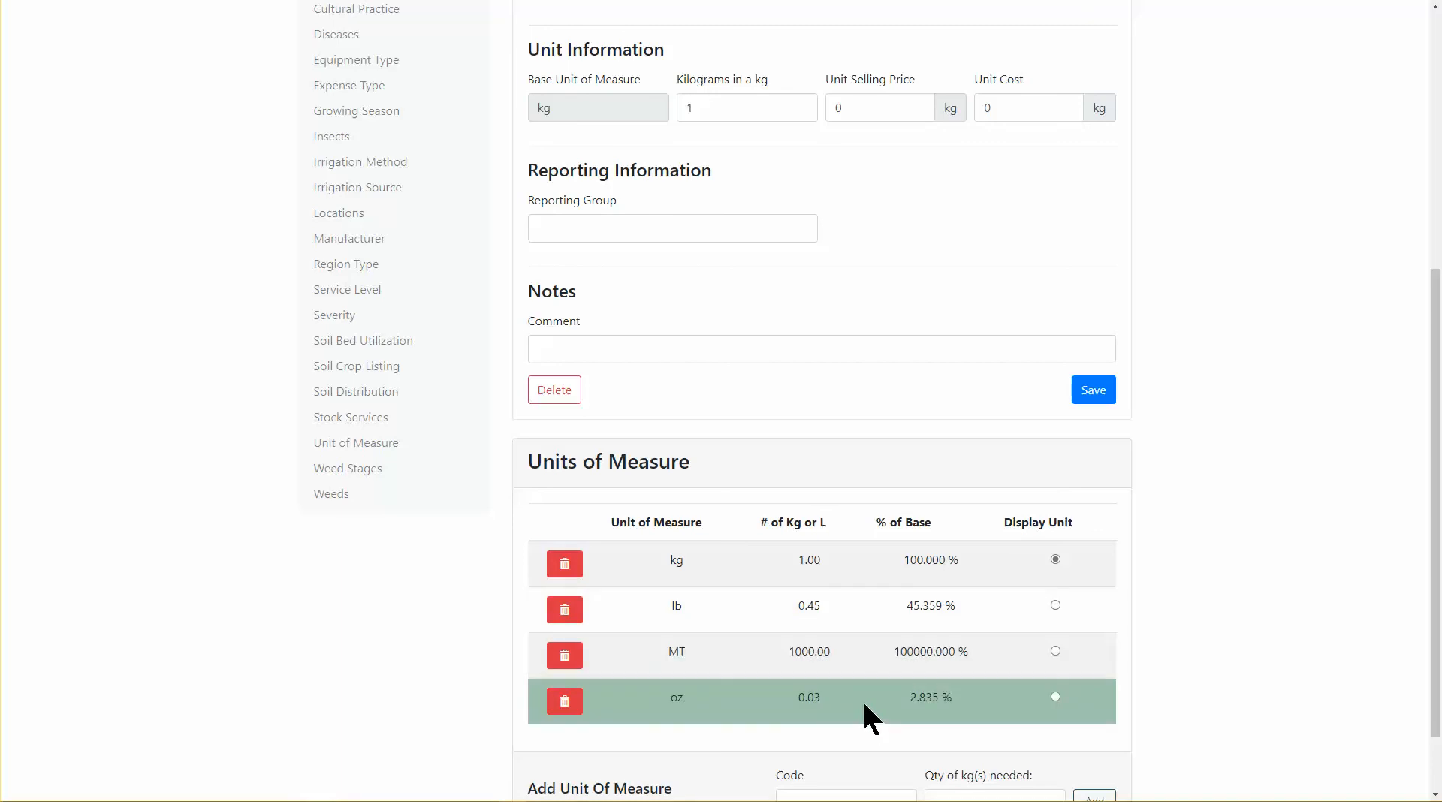
{"action": "scroll", "coordinate": [862, 700], "scroll_direction": "down", "scroll_amount": 1}
{"action": "left_click", "coordinate": [824, 726]}
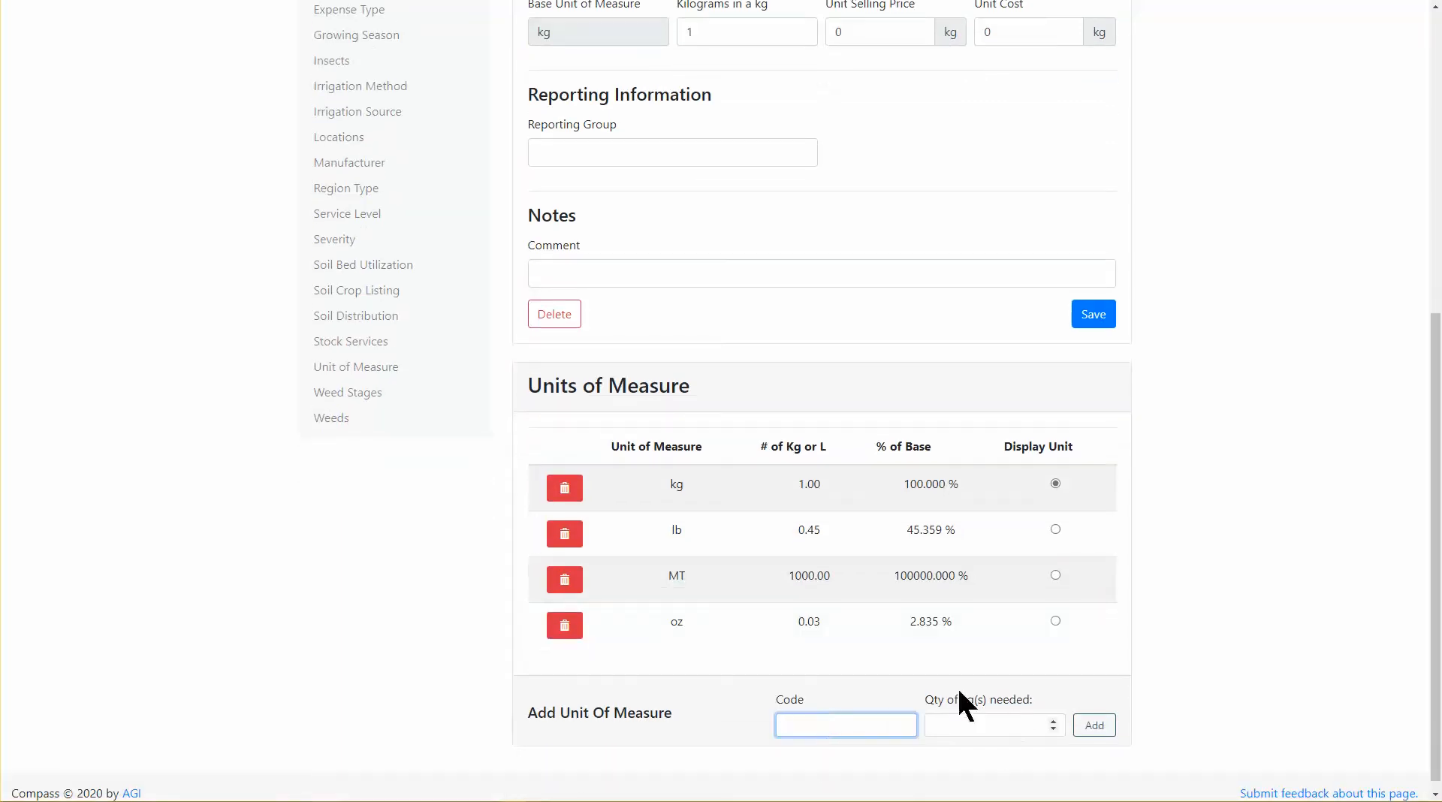
{"action": "left_click_drag", "start_coordinate": [924, 698], "coordinate": [998, 703]}
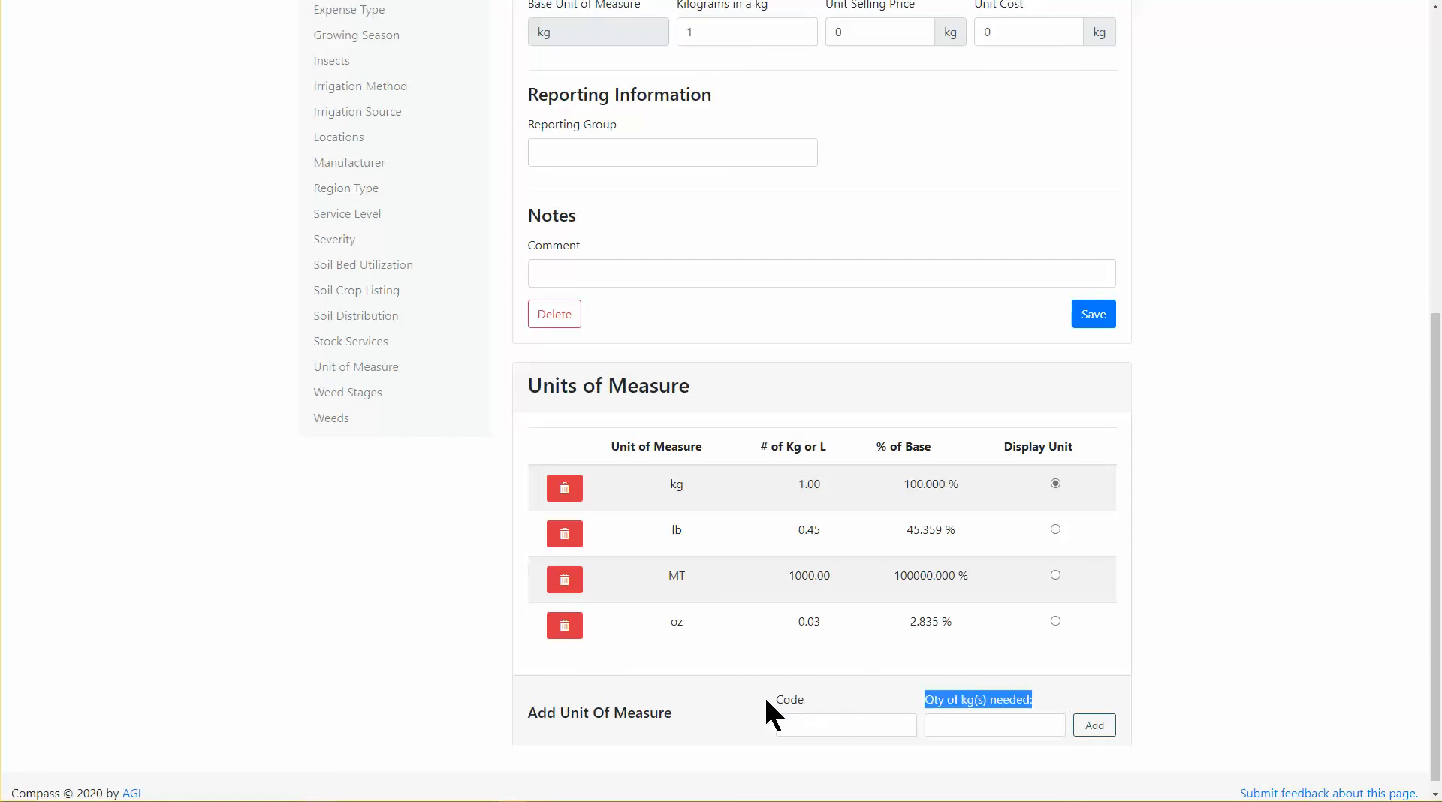
- Permanently delete the granular product
{"action": "scroll", "coordinate": [789, 714], "scroll_direction": "up", "scroll_amount": 5}
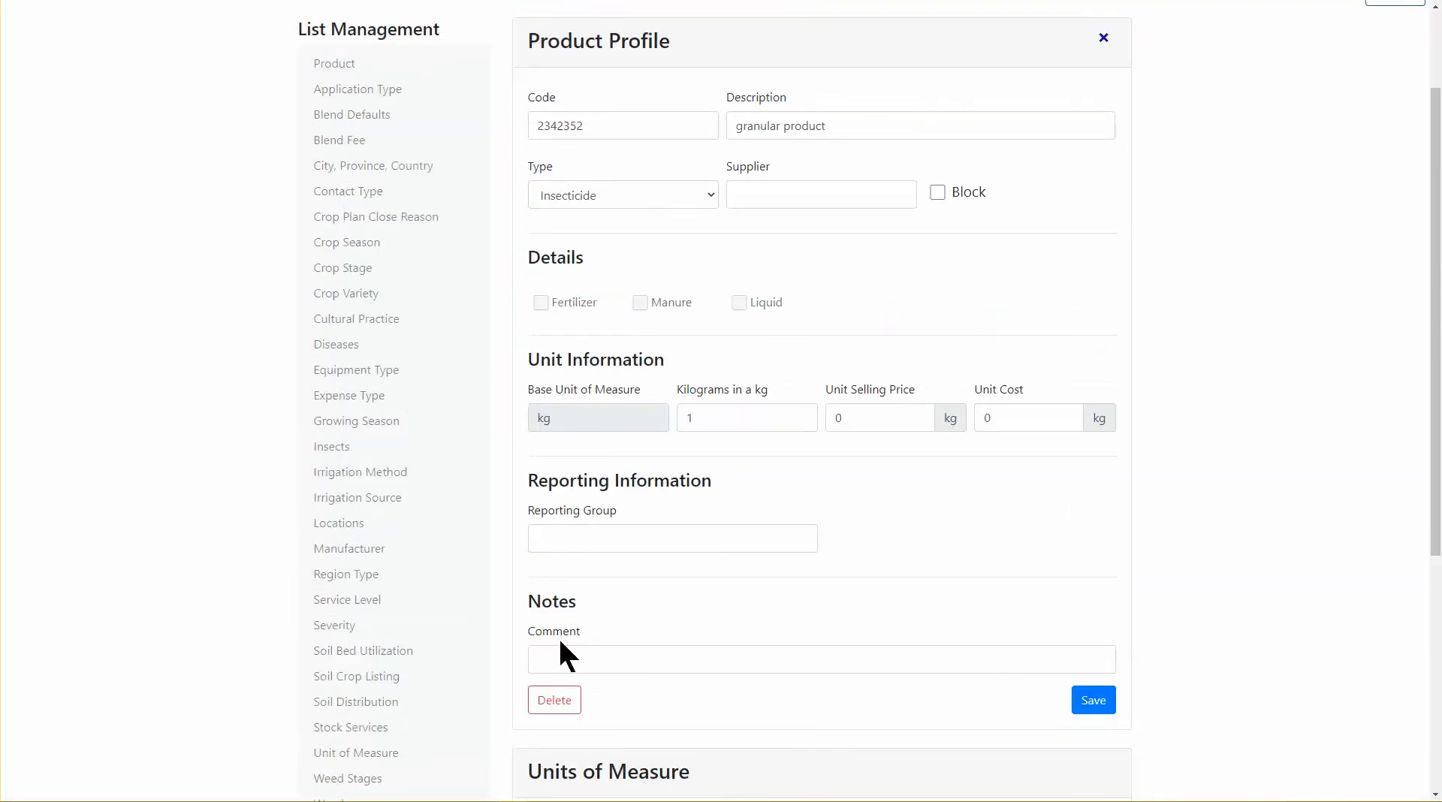
{"action": "left_click", "coordinate": [562, 703]}
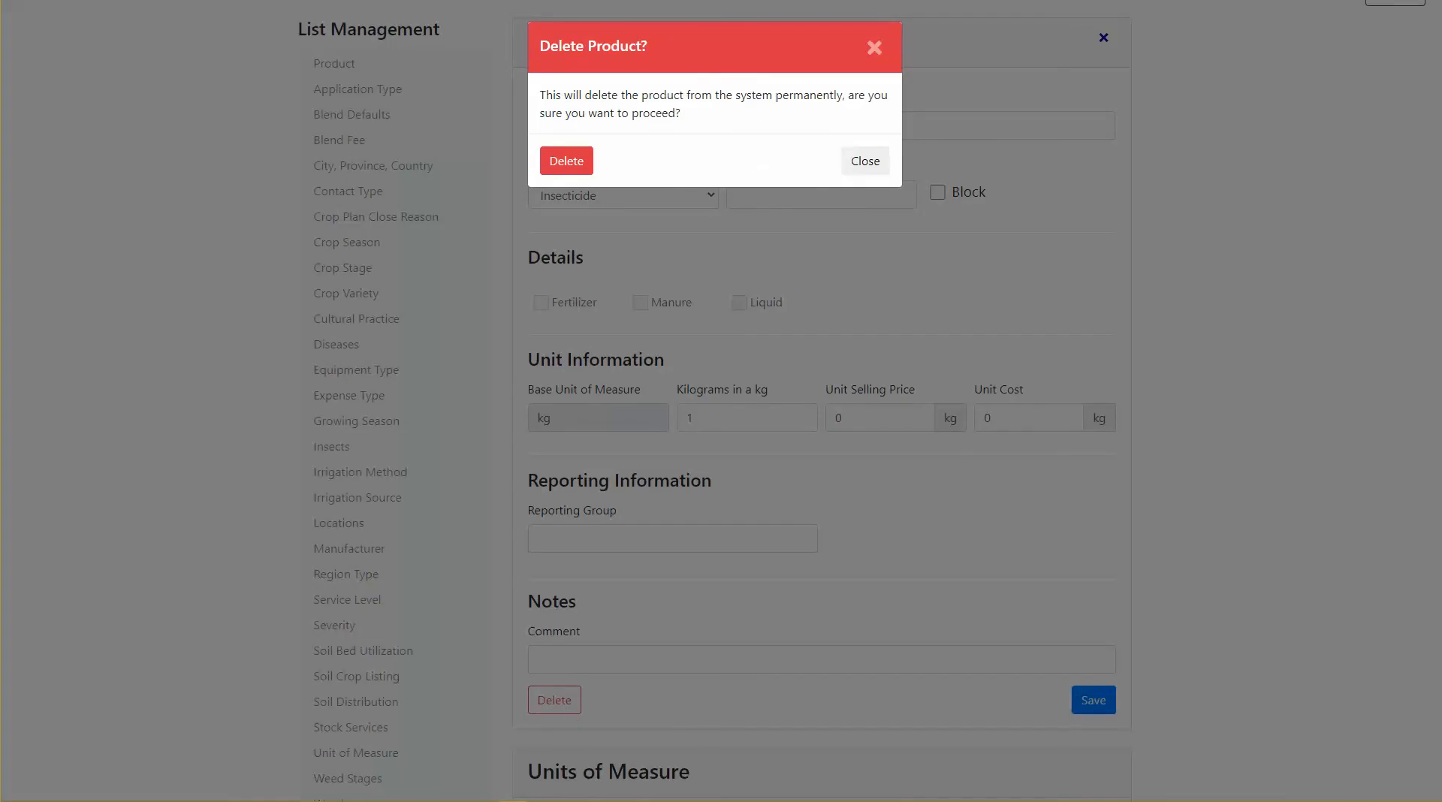
{"action": "left_click", "coordinate": [566, 160]}
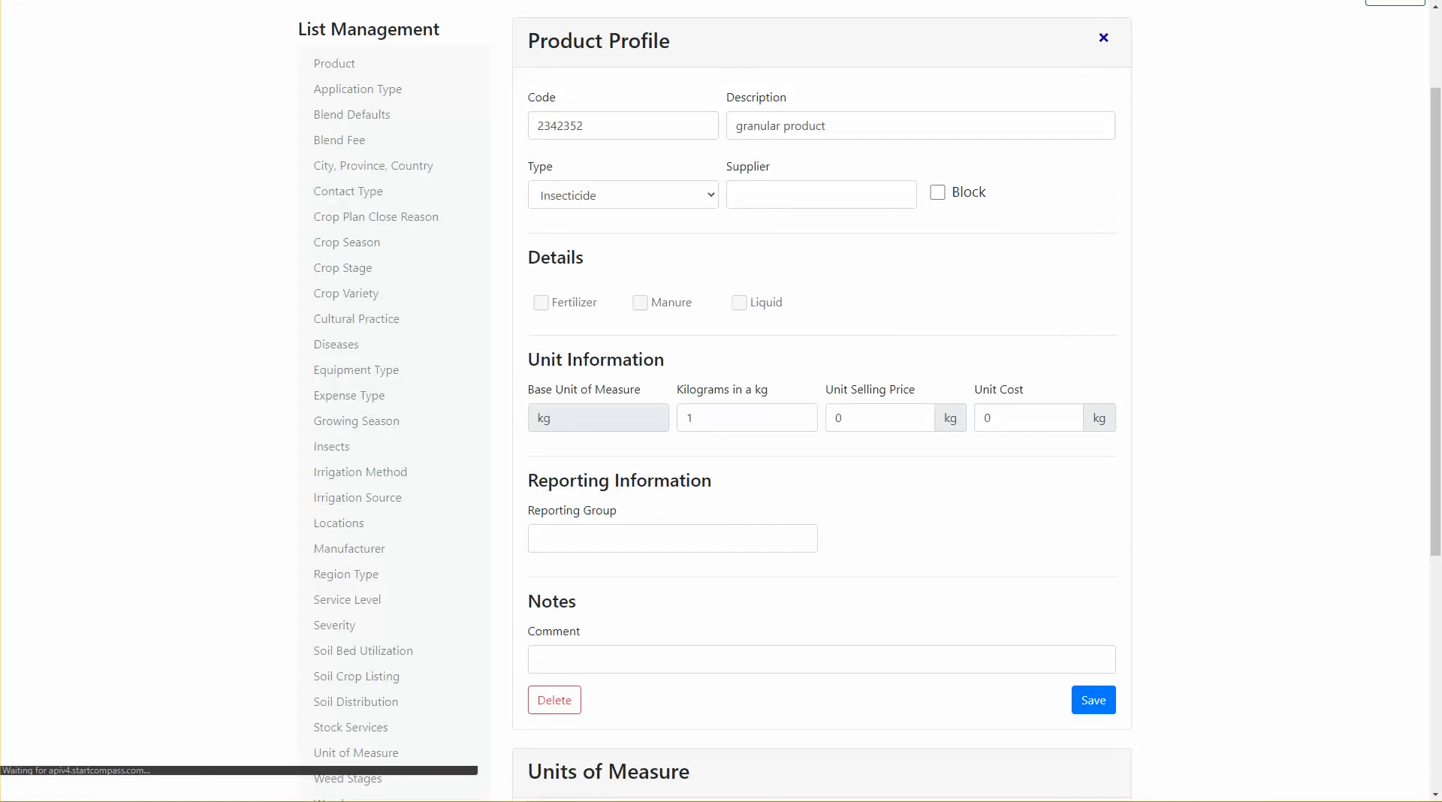